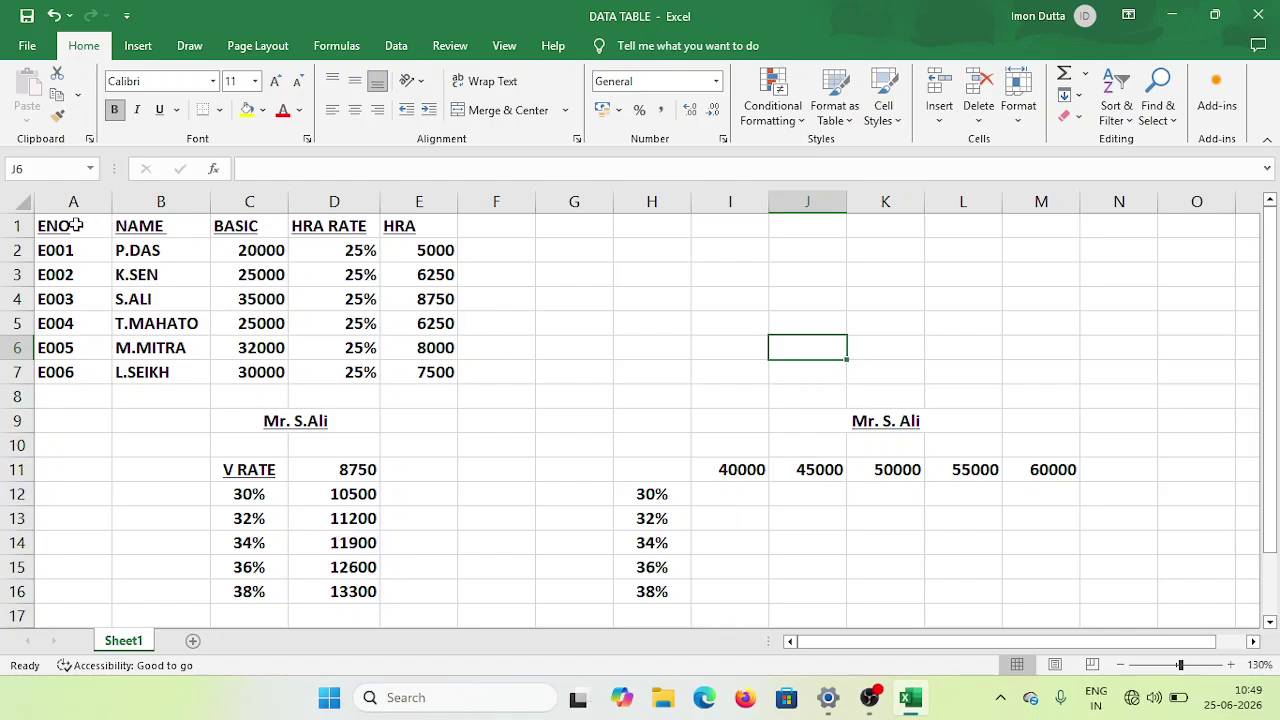
Examine the employee salary table in A1:E7 column by column, from ENO and NAME through BASIC, HRA RATE and HRA
{"action": "left_click_drag", "start_coordinate": [75, 226], "coordinate": [431, 372]}
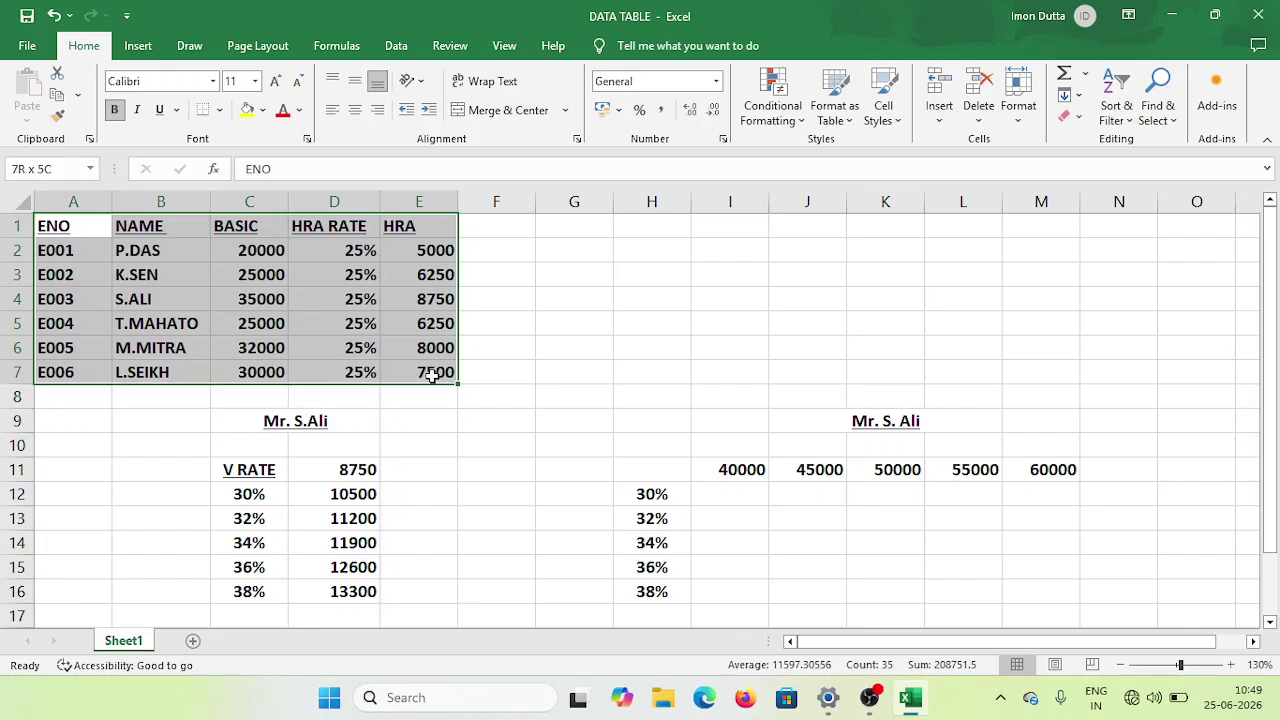
{"action": "left_click", "coordinate": [79, 228]}
{"action": "left_click_drag", "start_coordinate": [79, 237], "coordinate": [75, 372]}
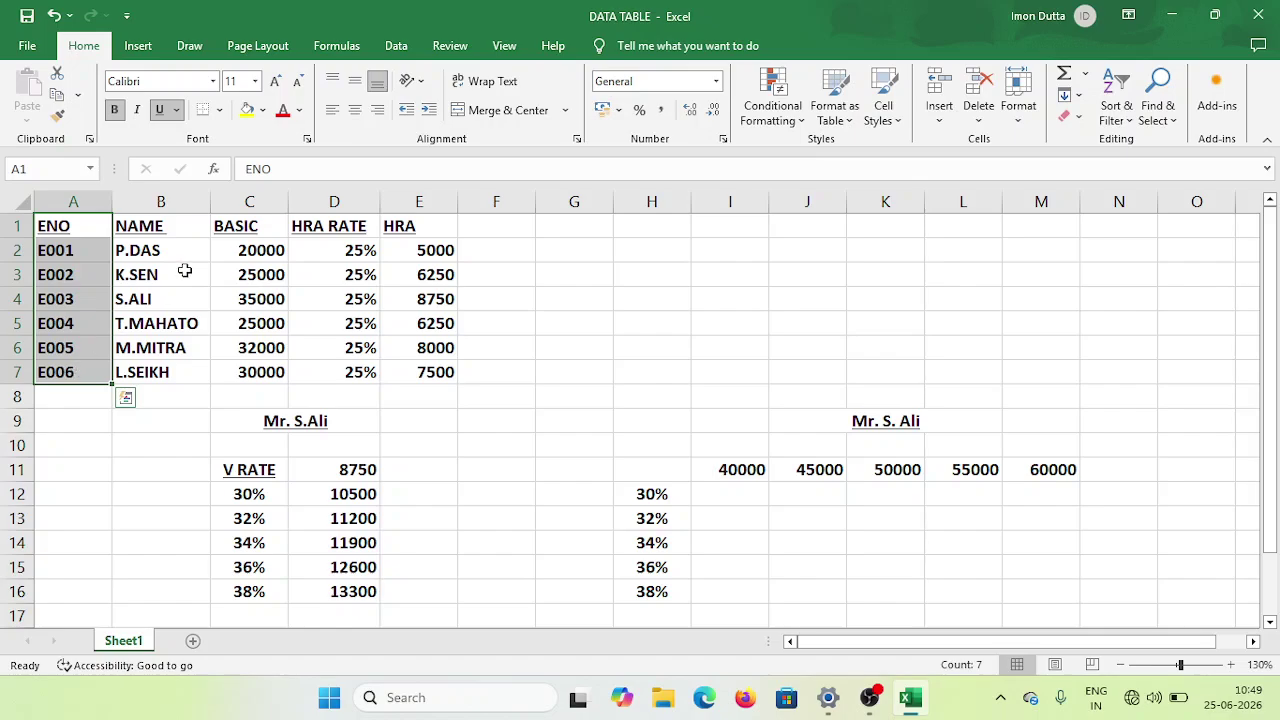
{"action": "left_click_drag", "start_coordinate": [160, 228], "coordinate": [146, 372]}
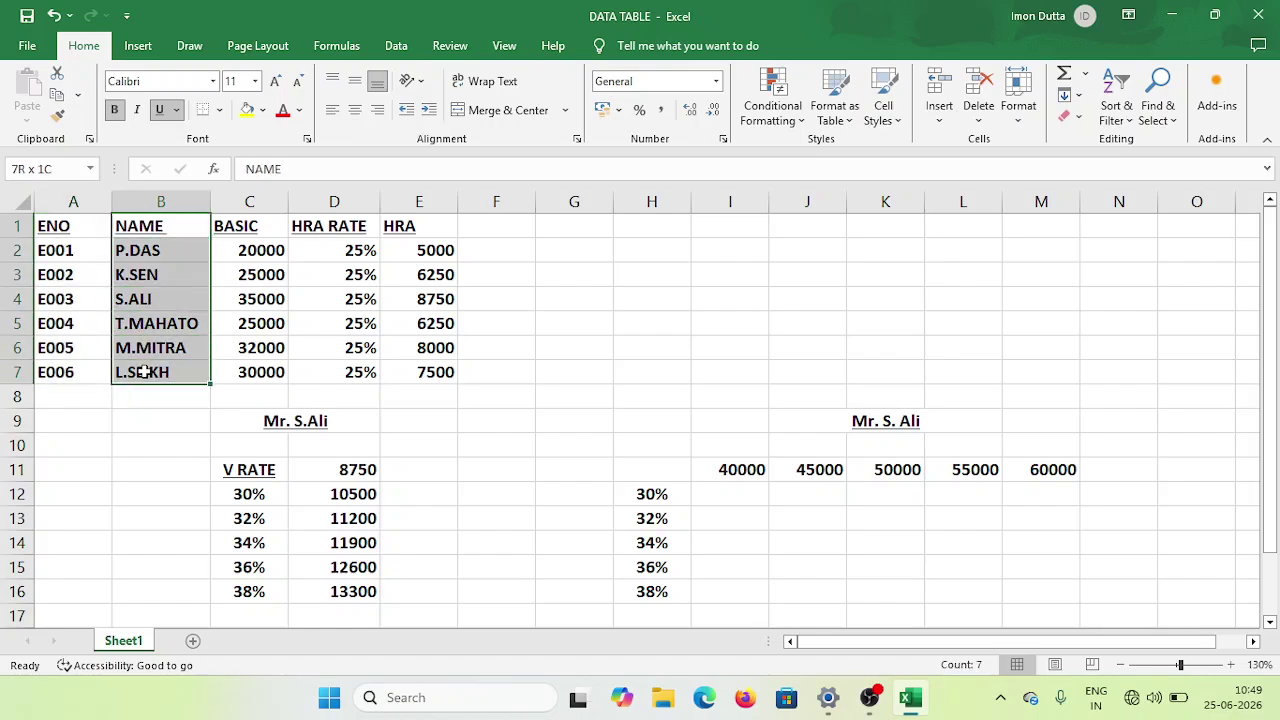
{"action": "left_click", "coordinate": [267, 226]}
{"action": "left_click_drag", "start_coordinate": [267, 226], "coordinate": [260, 371]}
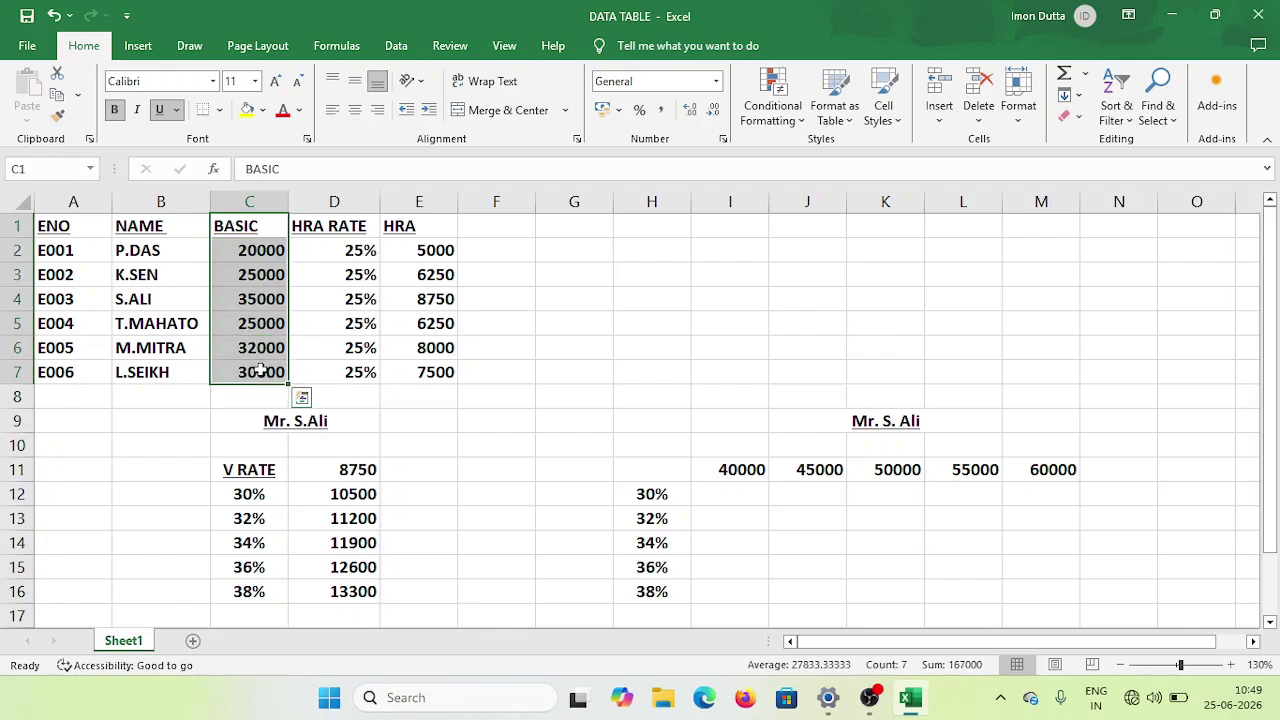
{"action": "left_click_drag", "start_coordinate": [342, 228], "coordinate": [342, 376]}
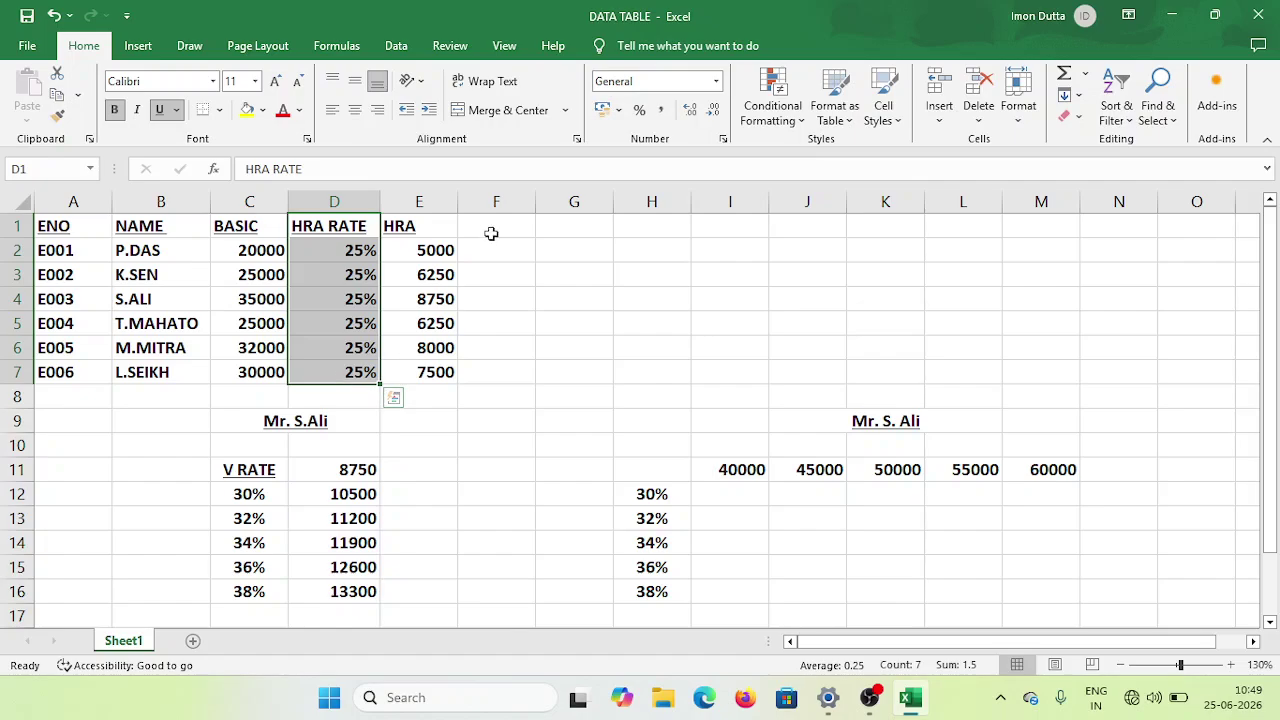
{"action": "left_click", "coordinate": [427, 233]}
{"action": "left_click_drag", "start_coordinate": [427, 233], "coordinate": [420, 368]}
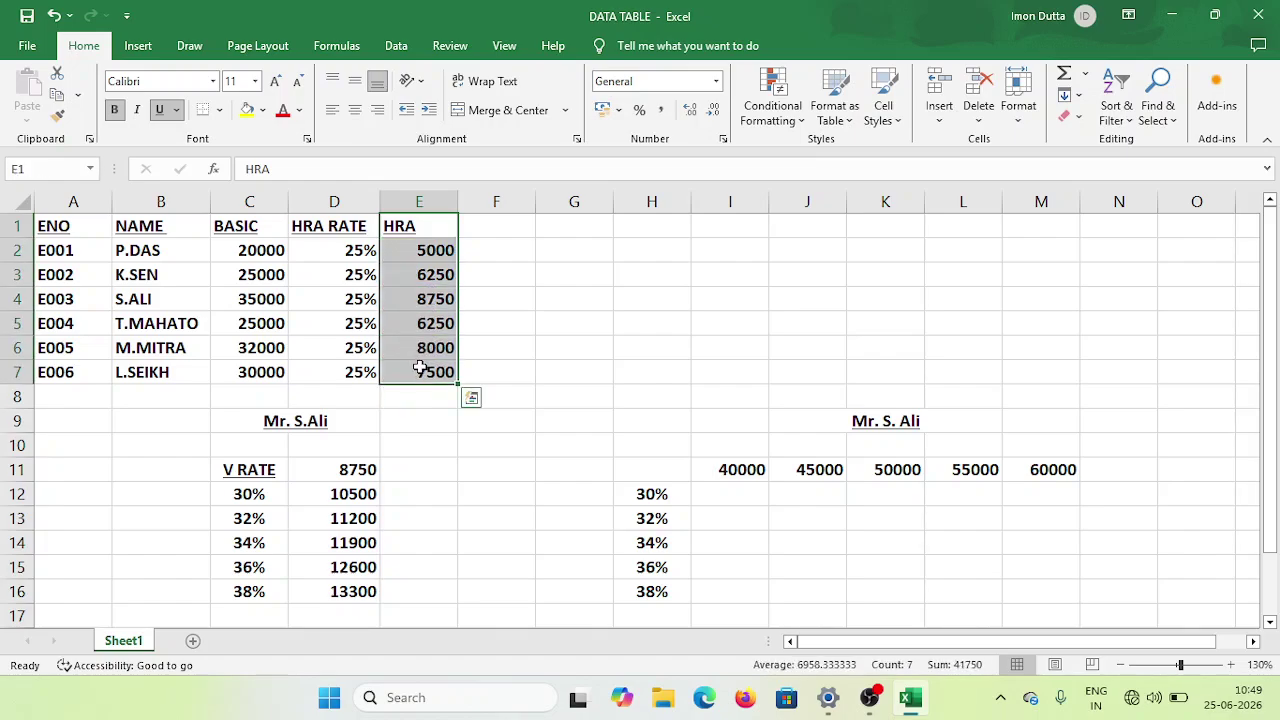
{"action": "left_click", "coordinate": [594, 365]}
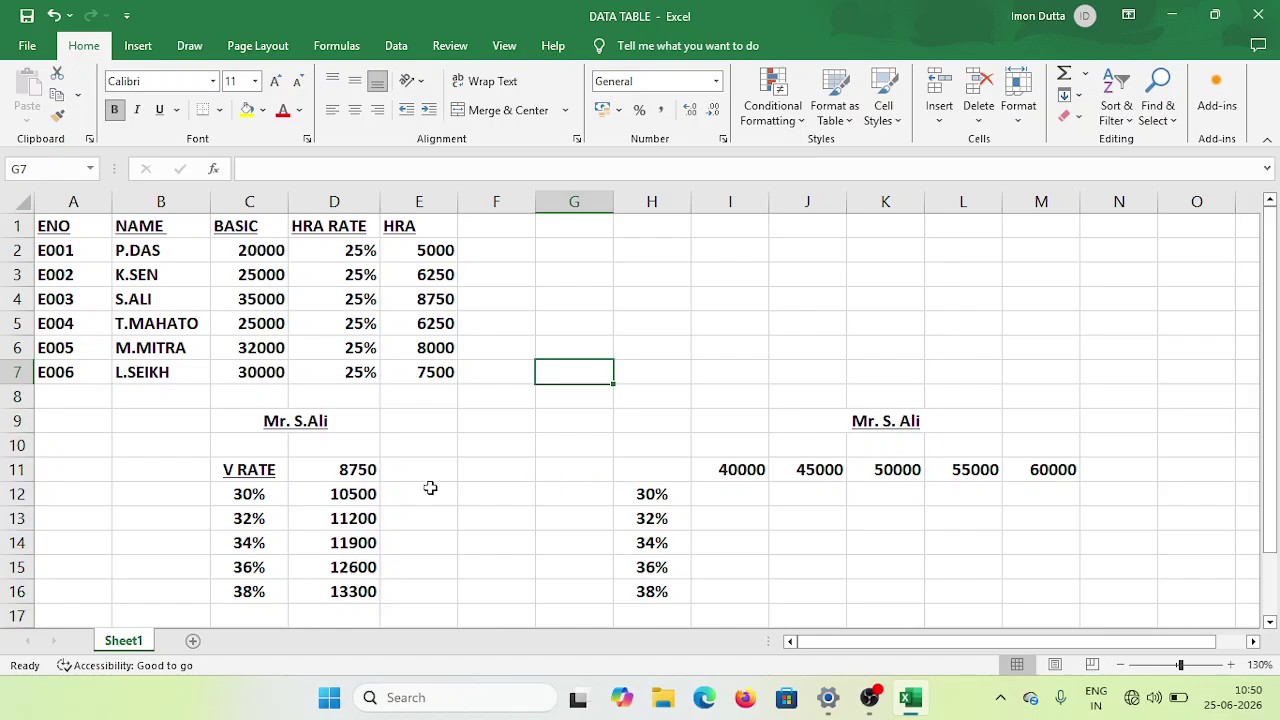
Review the one-variable HRA table in C11:D16 and the unfilled two-variable table layout in H9:M16 with its heading
{"action": "left_click_drag", "start_coordinate": [250, 468], "coordinate": [353, 590]}
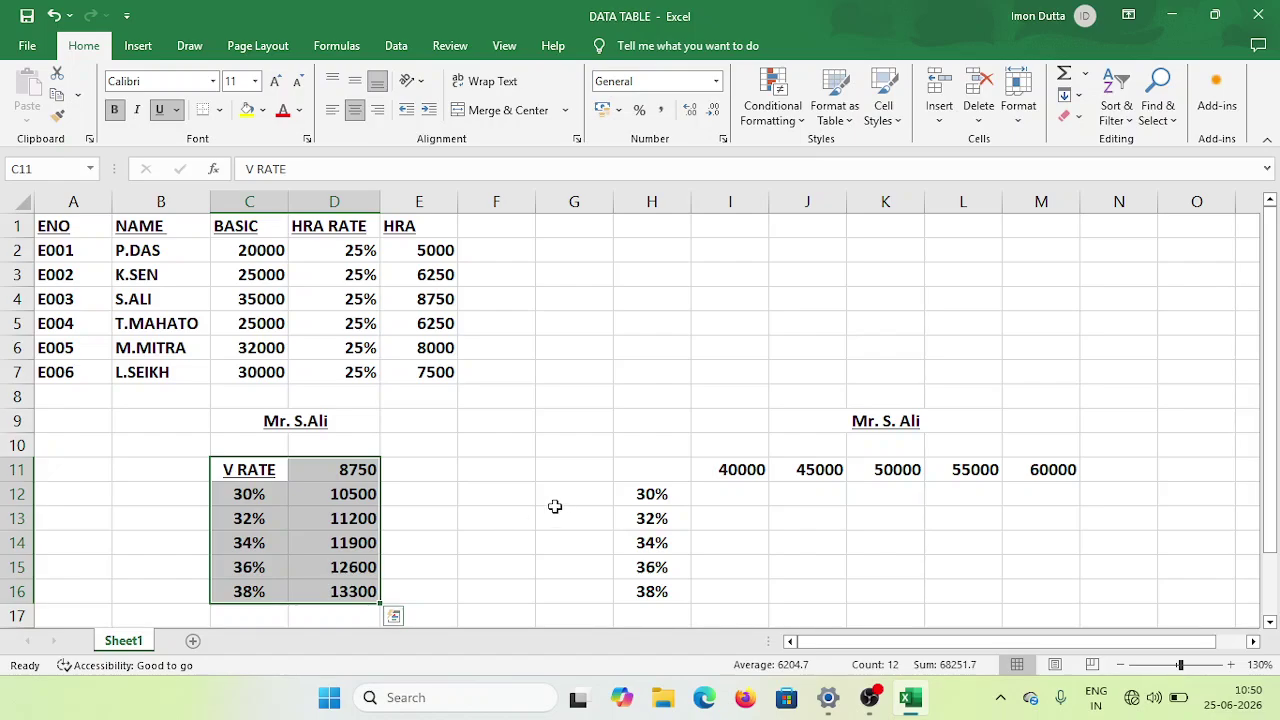
{"action": "left_click_drag", "start_coordinate": [667, 411], "coordinate": [1057, 598]}
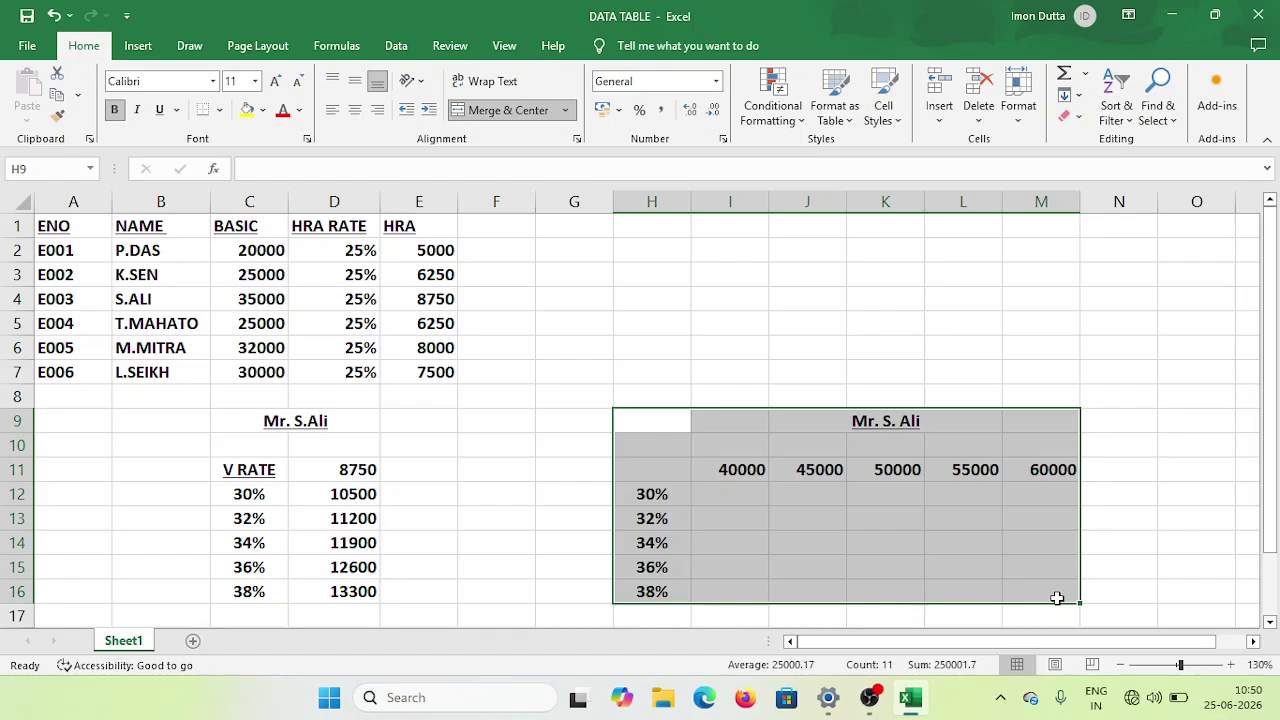
{"action": "left_click", "coordinate": [1138, 443]}
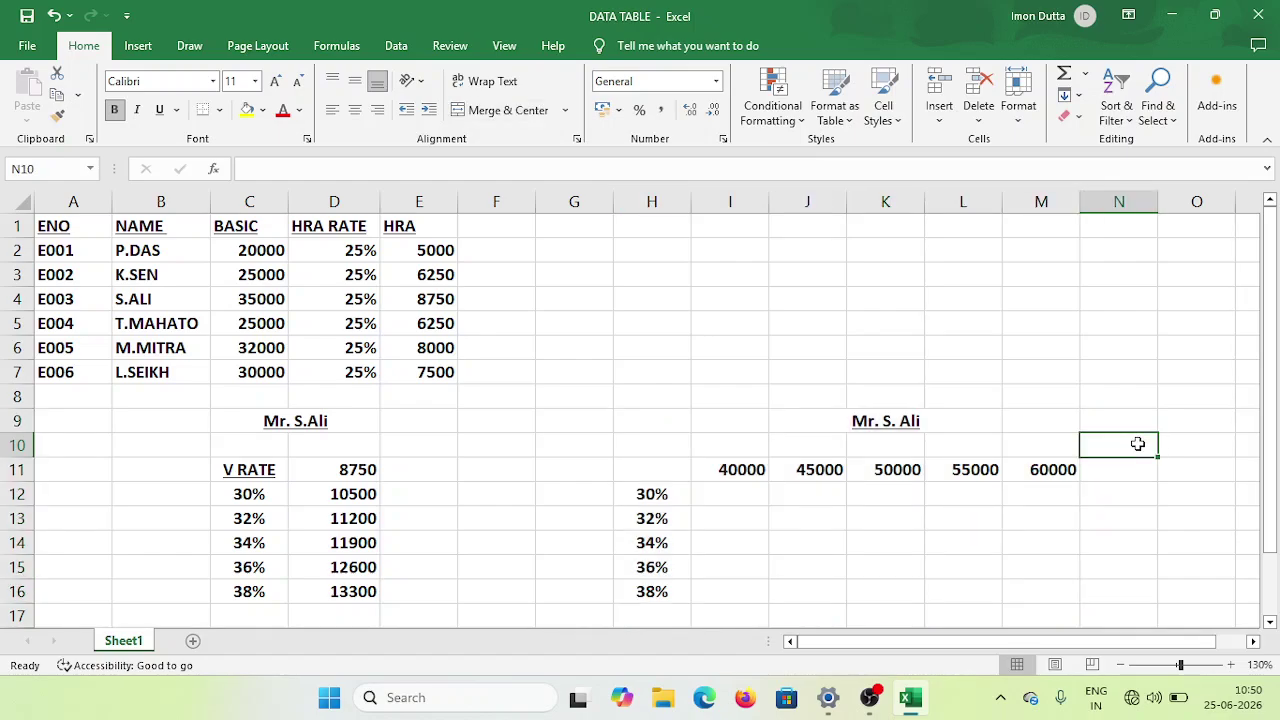
{"action": "left_click", "coordinate": [867, 418]}
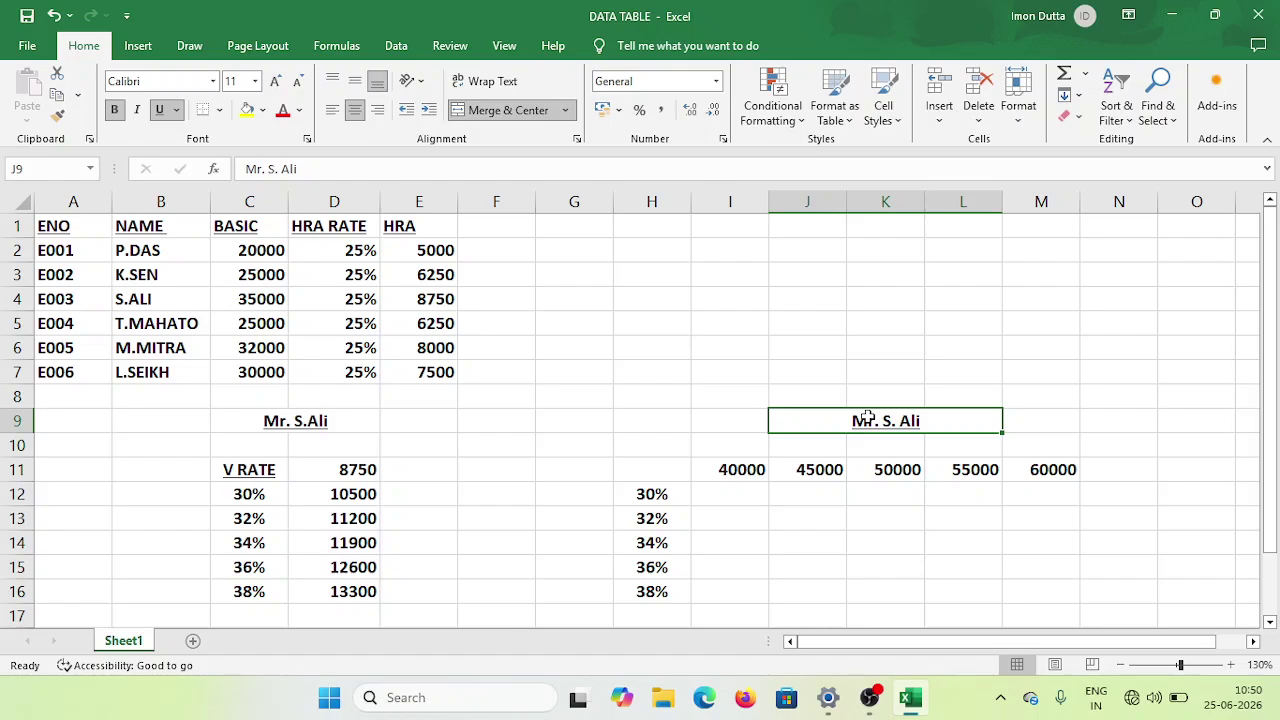
Compare the employee's basic pay and HRA rate in row 4 with the alternative HRA rates in H12:H16
{"action": "left_click", "coordinate": [272, 302]}
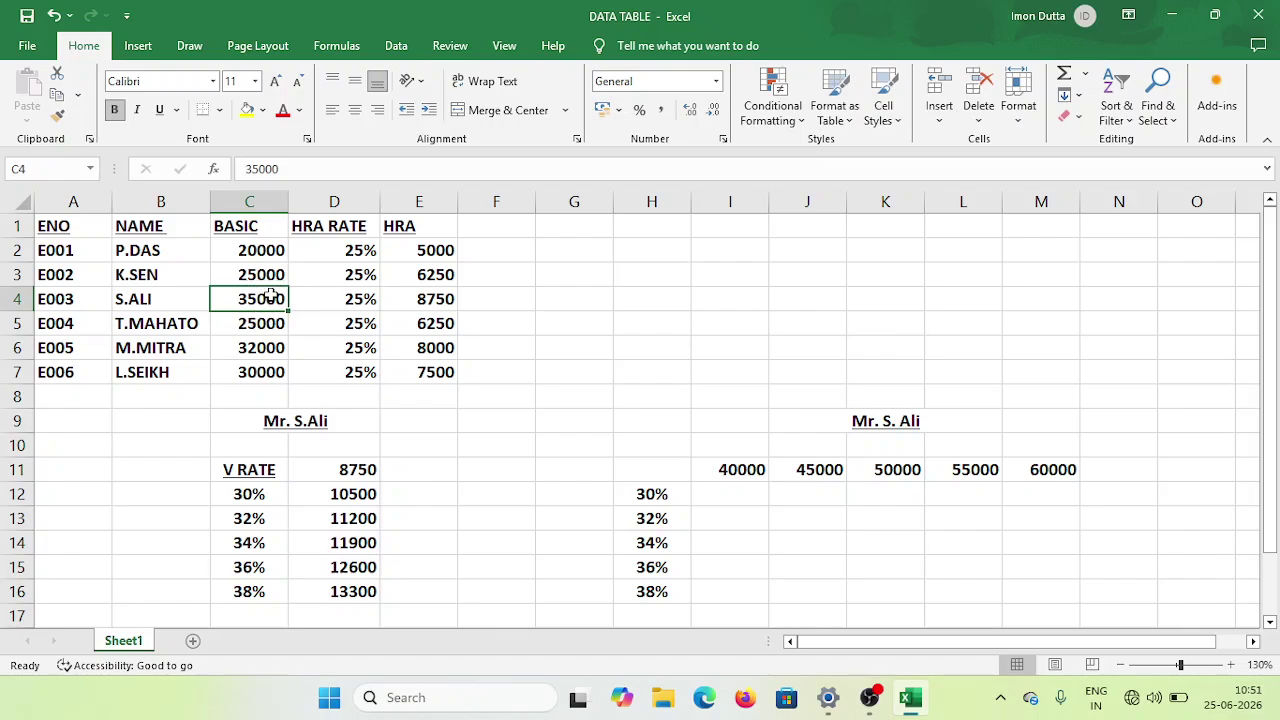
{"action": "left_click", "coordinate": [354, 299]}
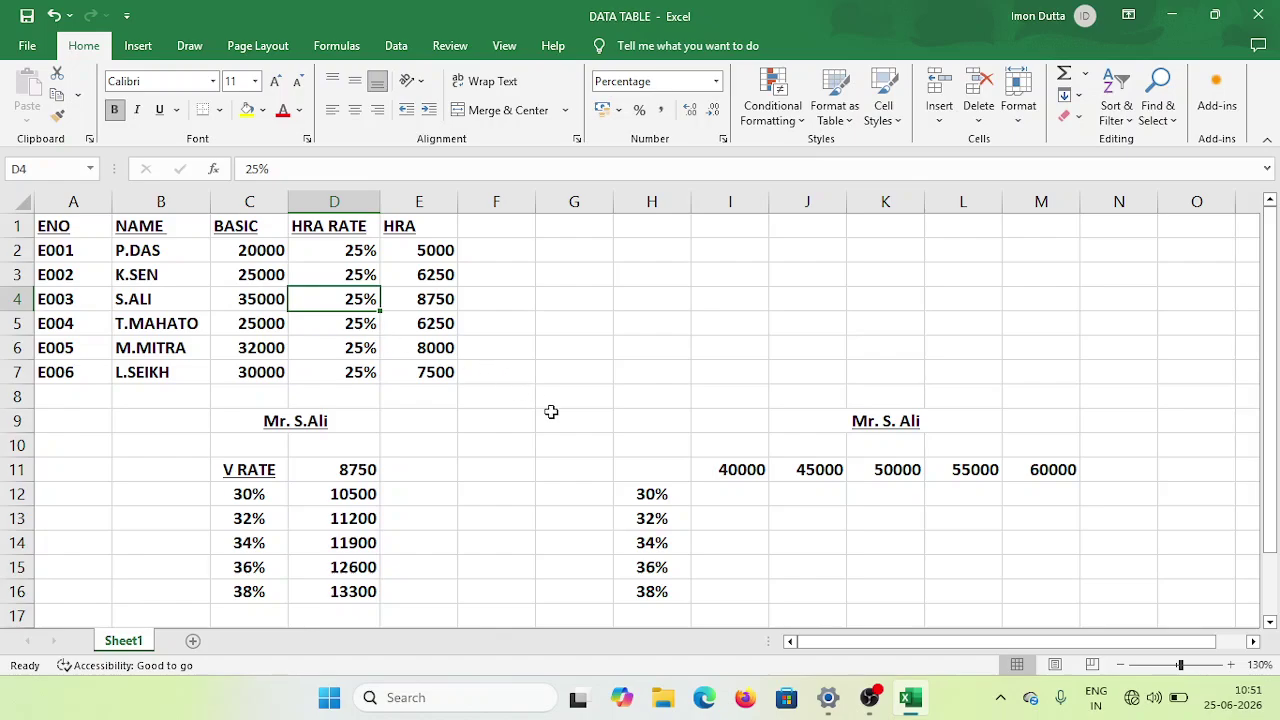
{"action": "left_click", "coordinate": [655, 488]}
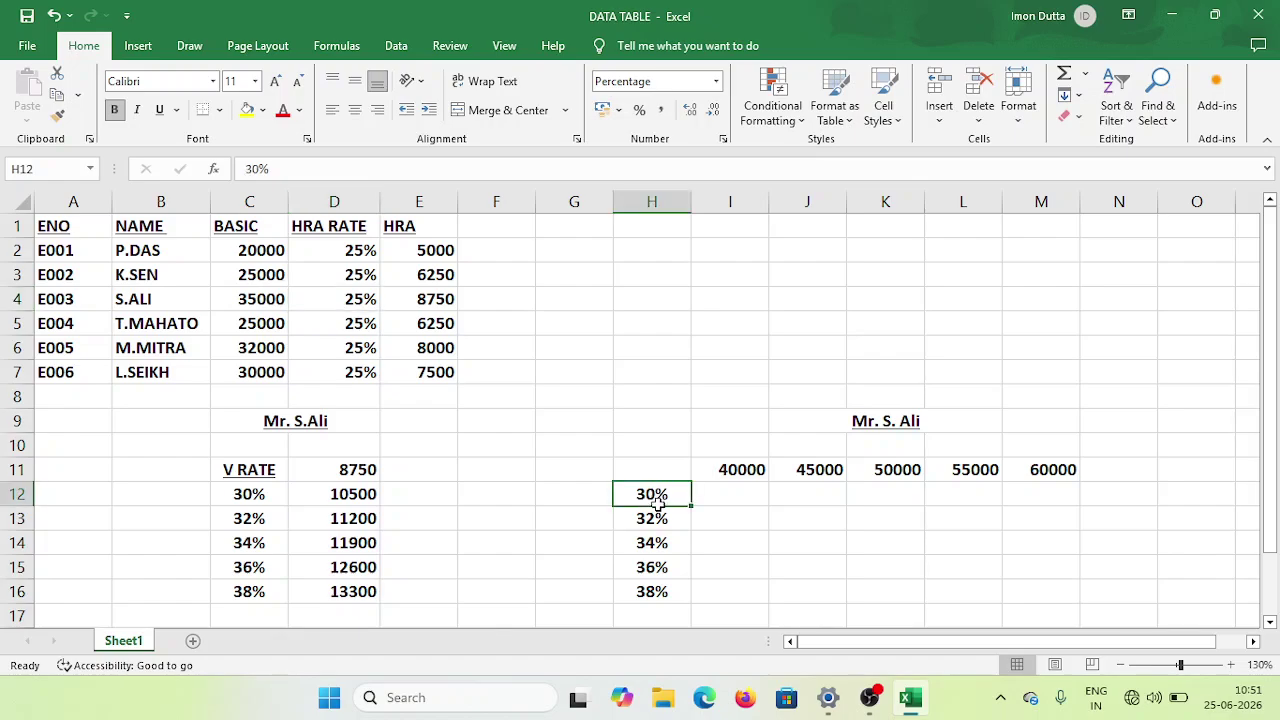
{"action": "left_click_drag", "start_coordinate": [654, 503], "coordinate": [655, 597]}
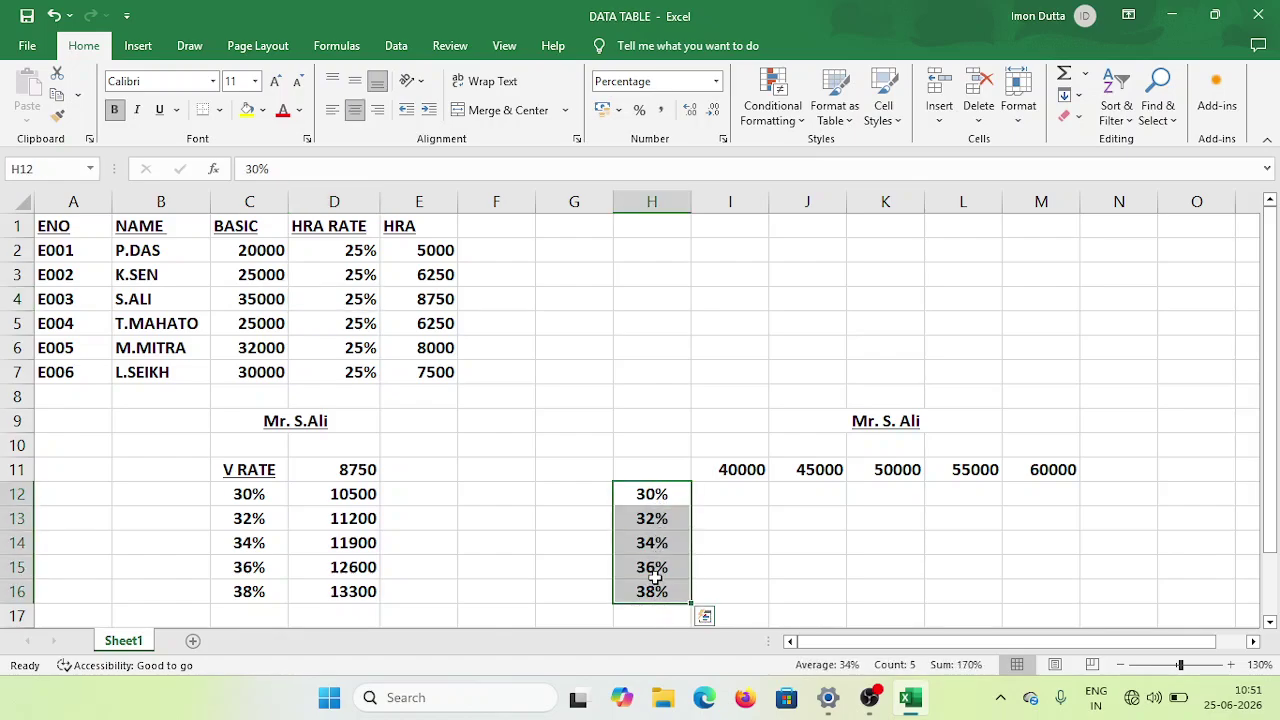
{"action": "left_click", "coordinate": [658, 495]}
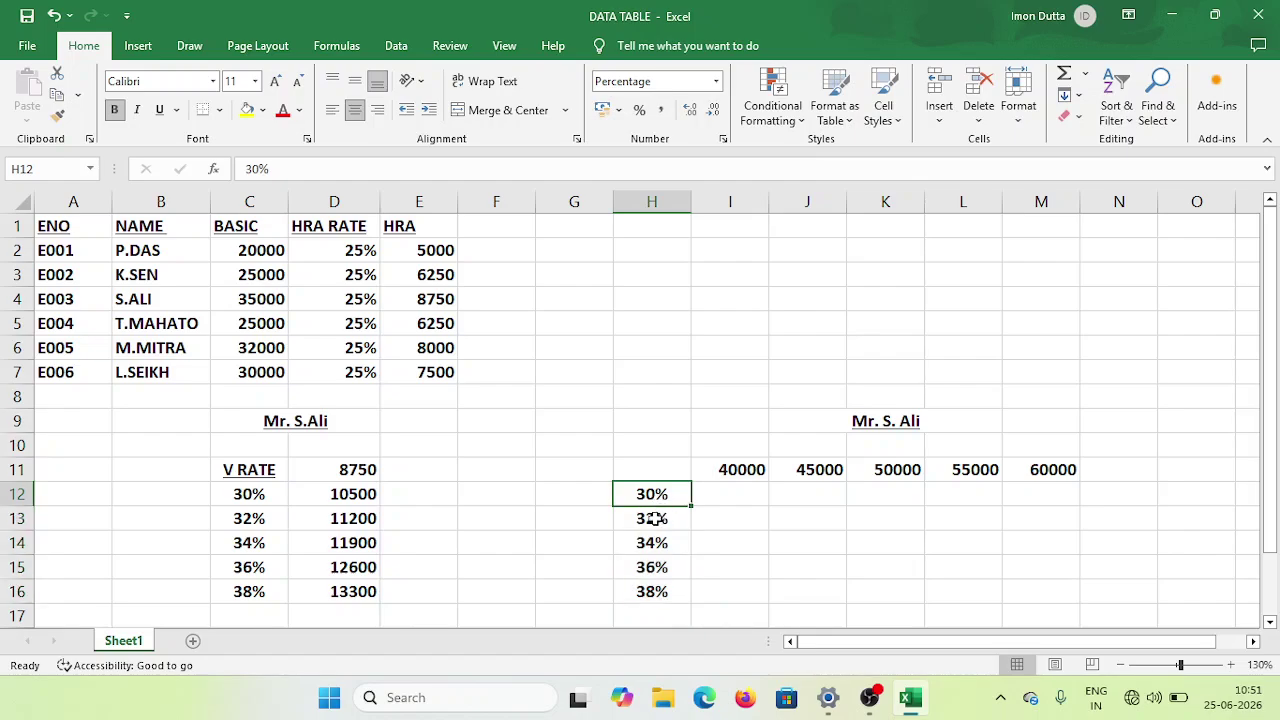
{"action": "left_click", "coordinate": [648, 524]}
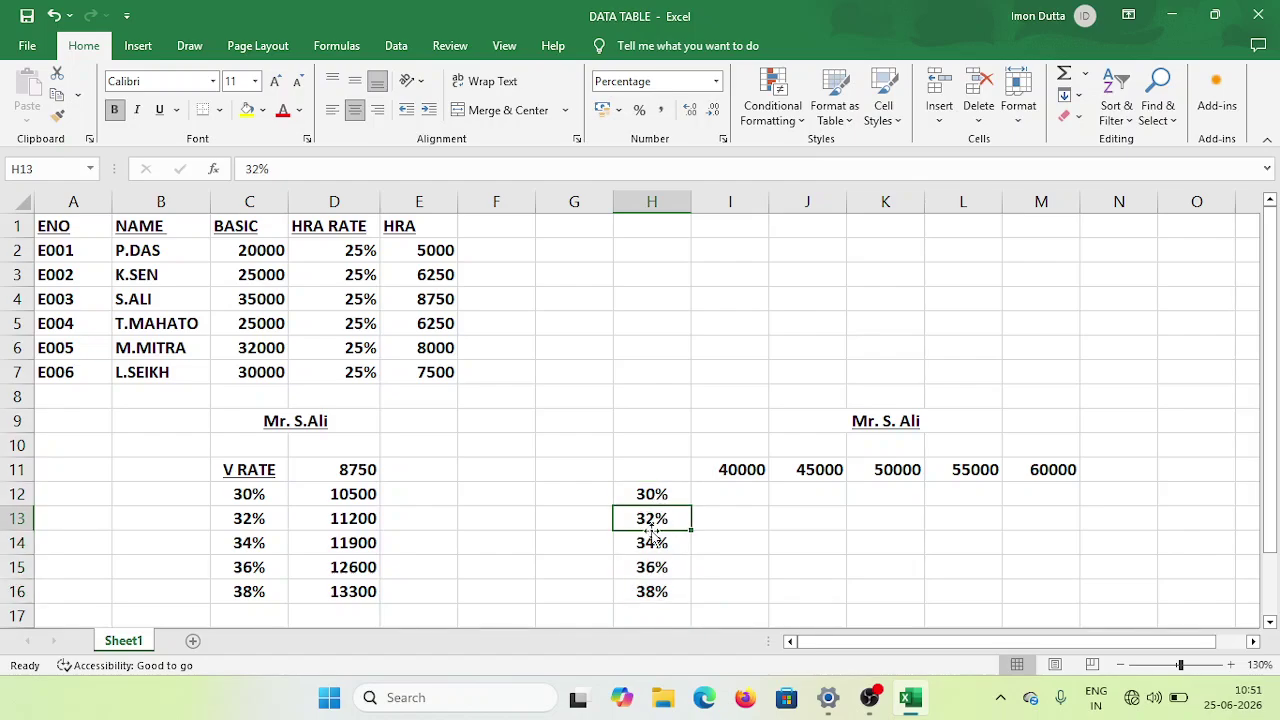
{"action": "left_click", "coordinate": [651, 546]}
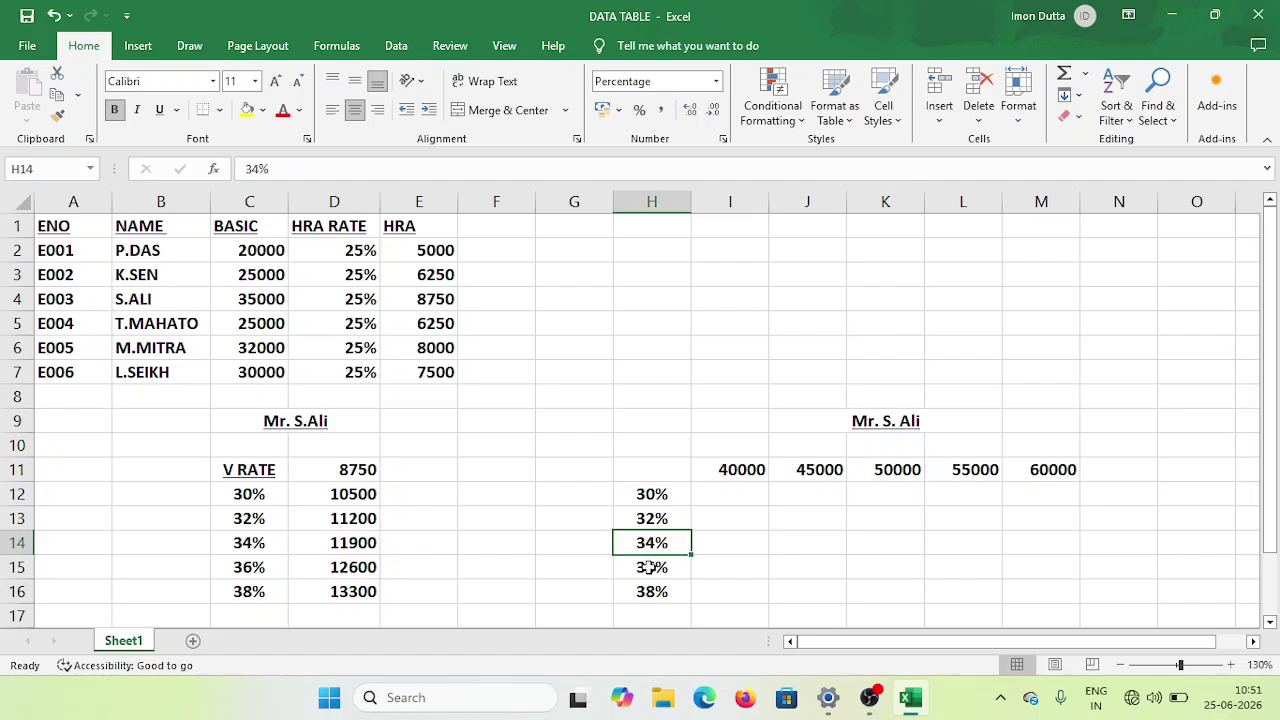
{"action": "left_click", "coordinate": [648, 567]}
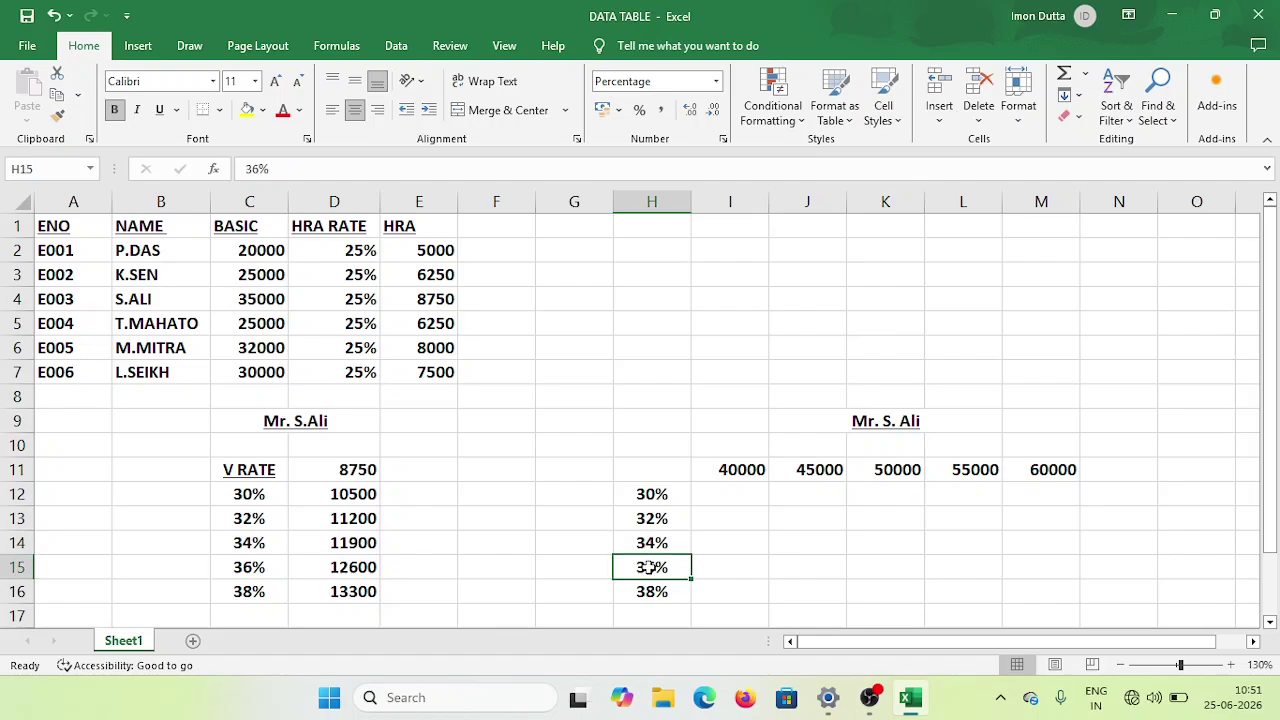
{"action": "left_click", "coordinate": [654, 592]}
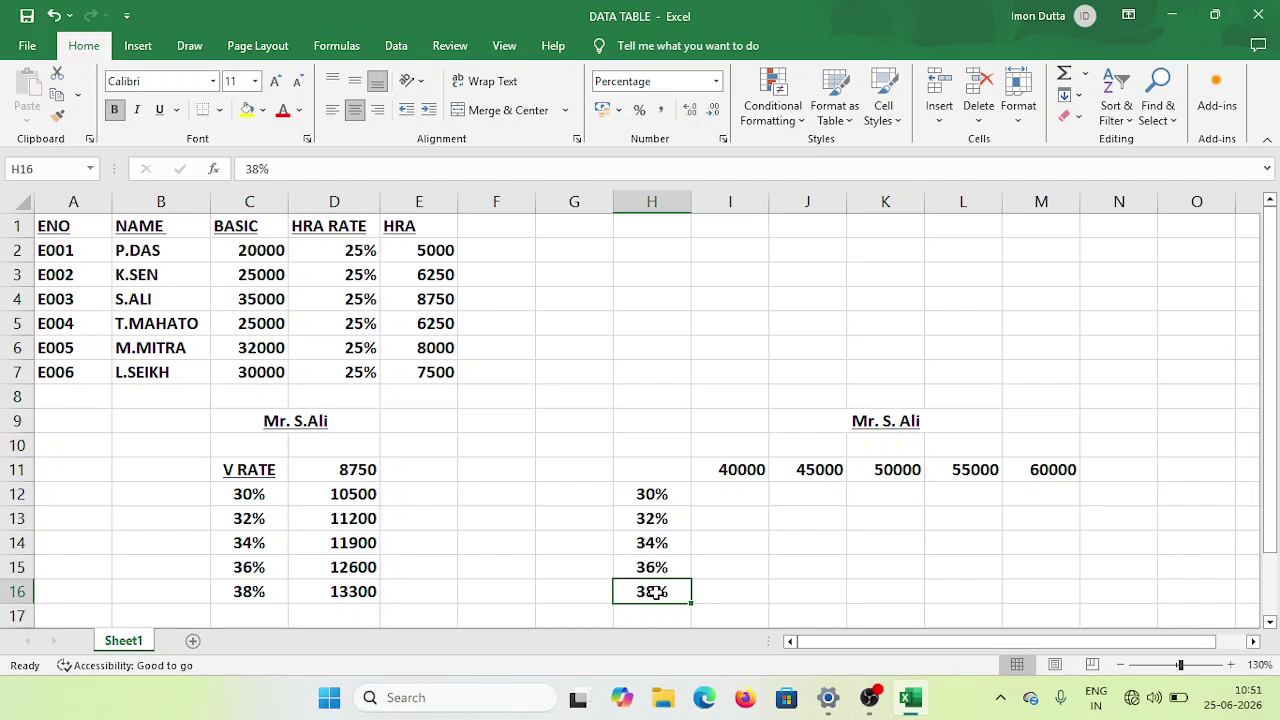
{"action": "left_click", "coordinate": [361, 299]}
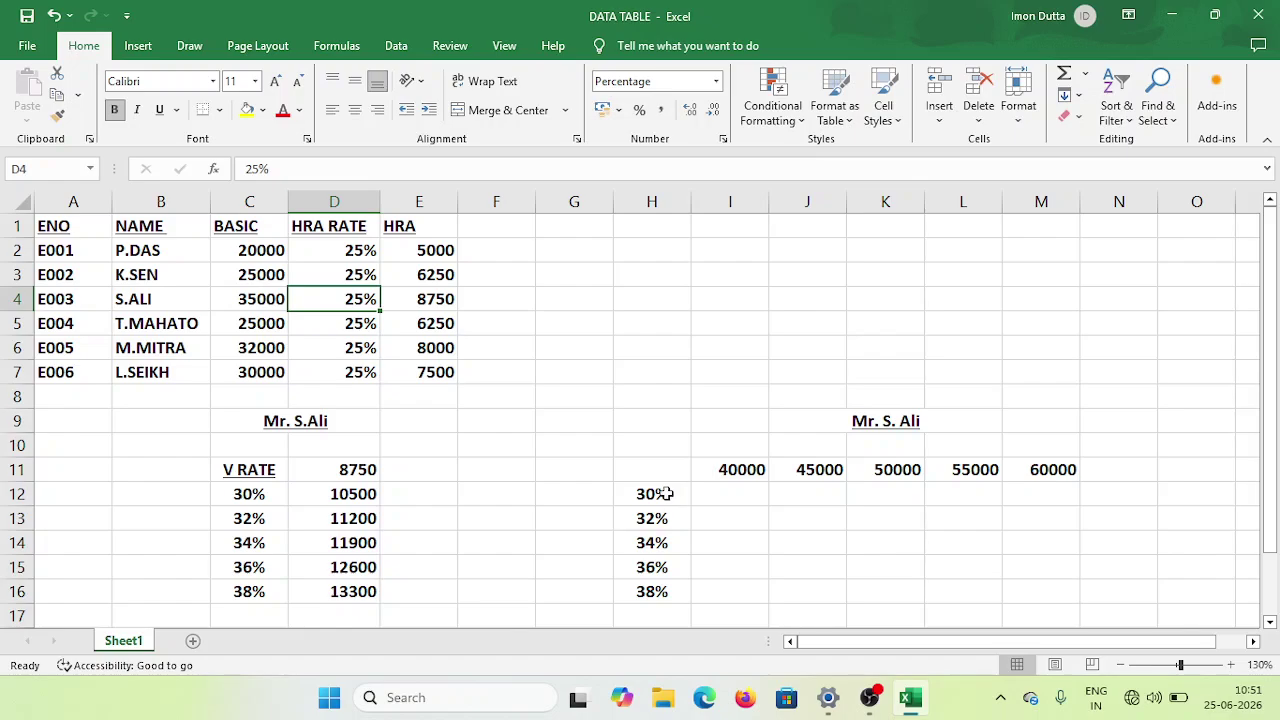
{"action": "left_click_drag", "start_coordinate": [667, 494], "coordinate": [657, 594]}
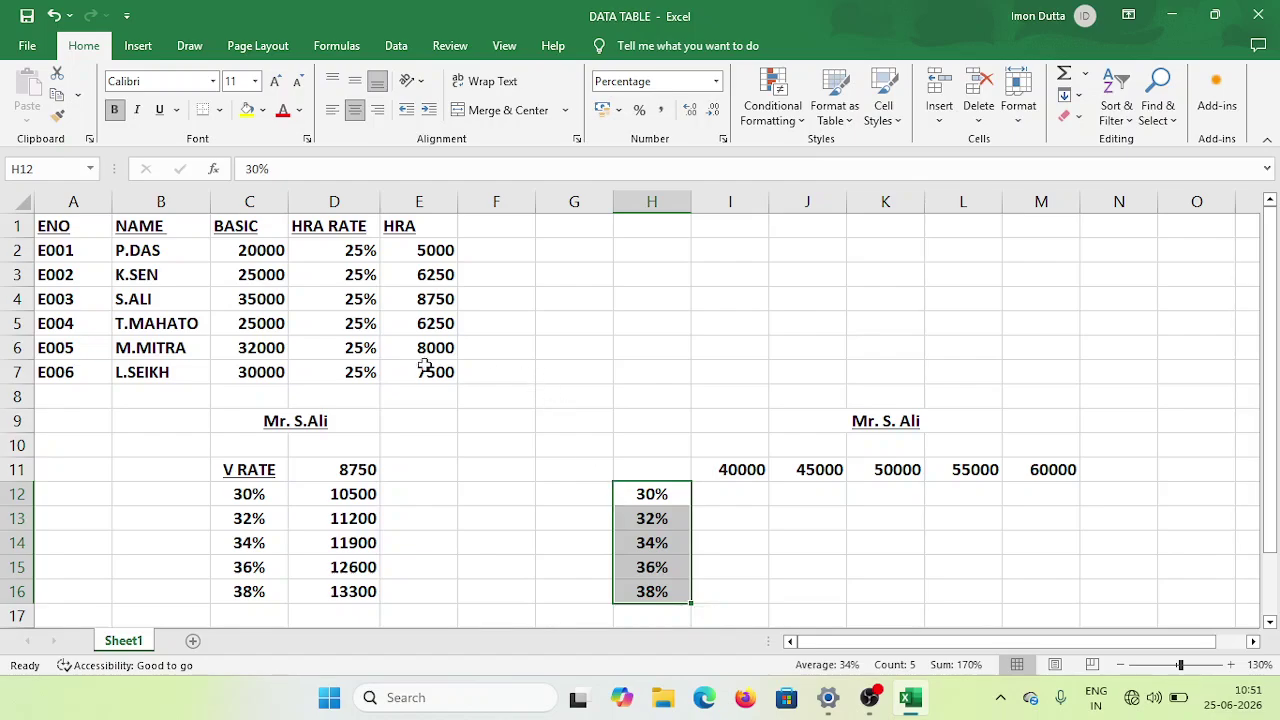
Compare the basic pay in C4 with each alternative basic pay amount in I11:M11
{"action": "left_click", "coordinate": [258, 301]}
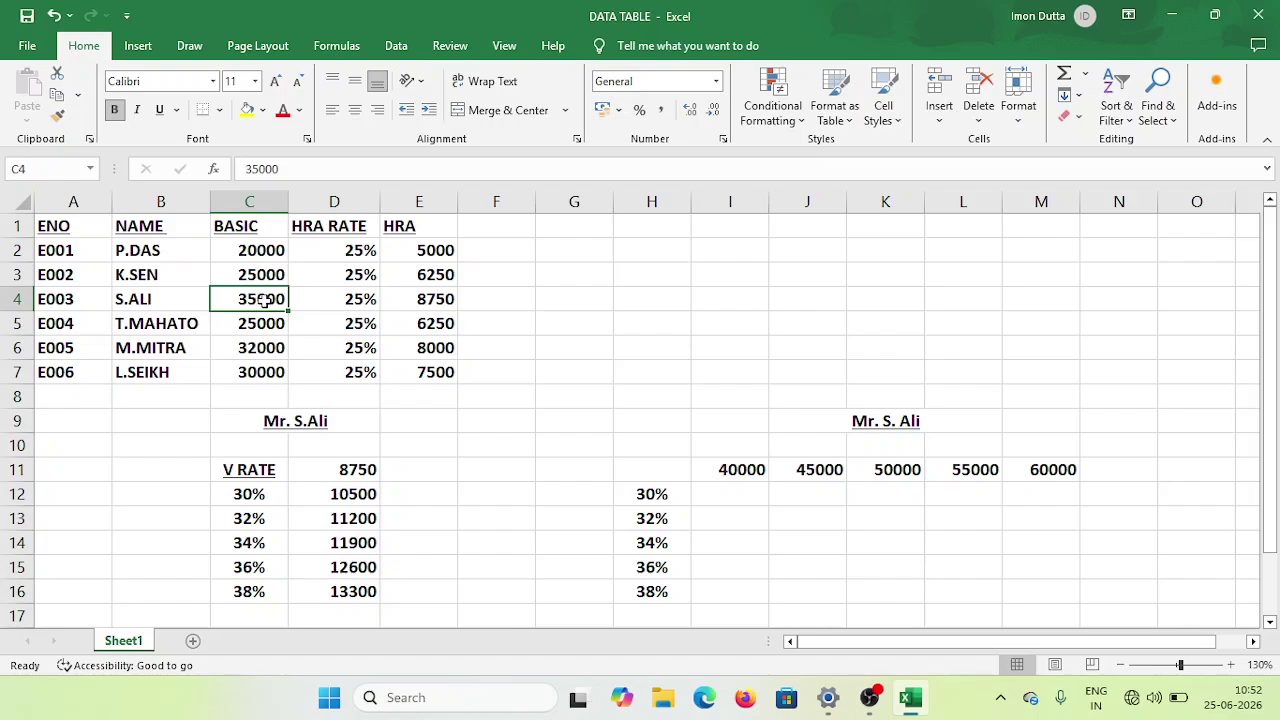
{"action": "left_click", "coordinate": [742, 468]}
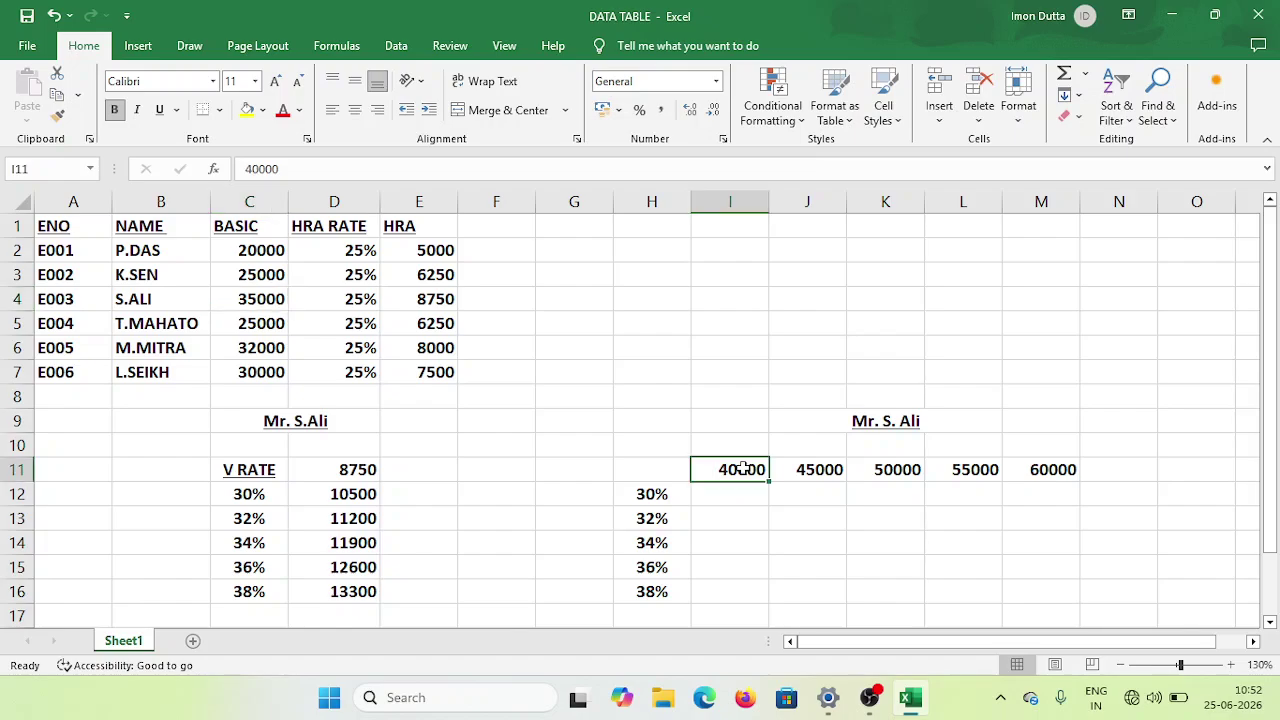
{"action": "left_click", "coordinate": [831, 474]}
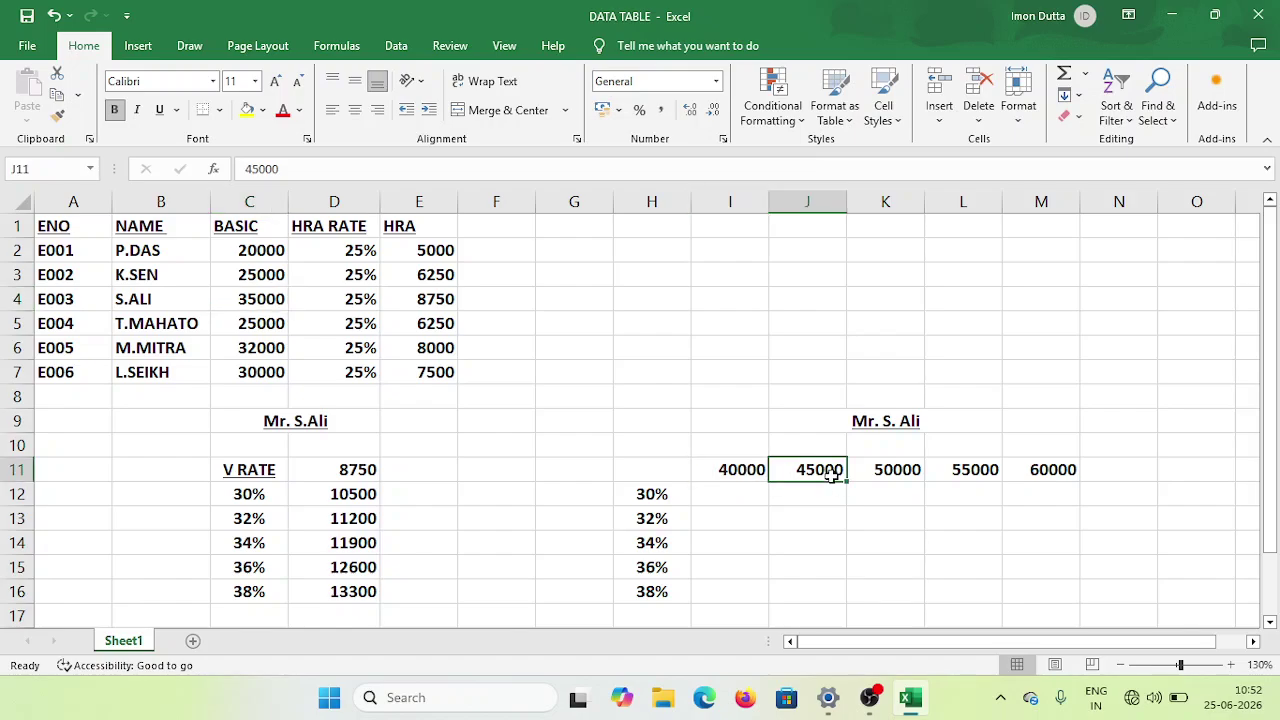
{"action": "left_click", "coordinate": [889, 469]}
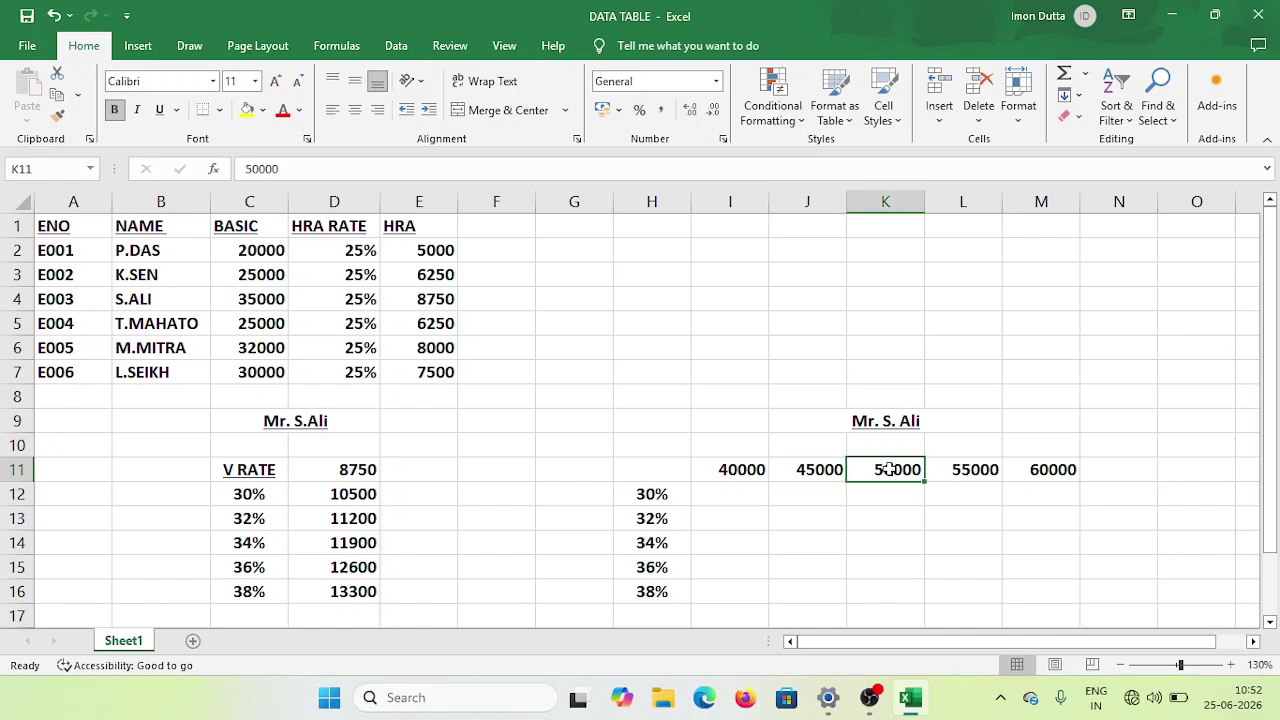
{"action": "left_click", "coordinate": [974, 469]}
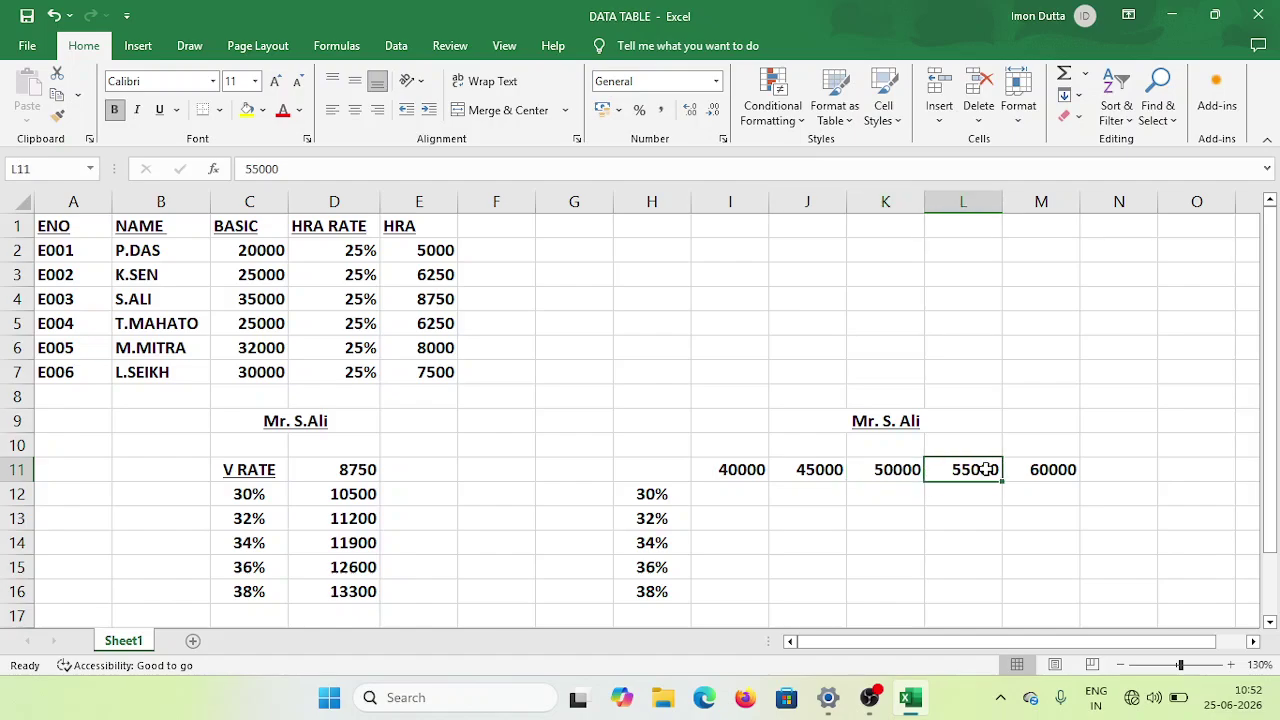
{"action": "left_click", "coordinate": [1039, 470]}
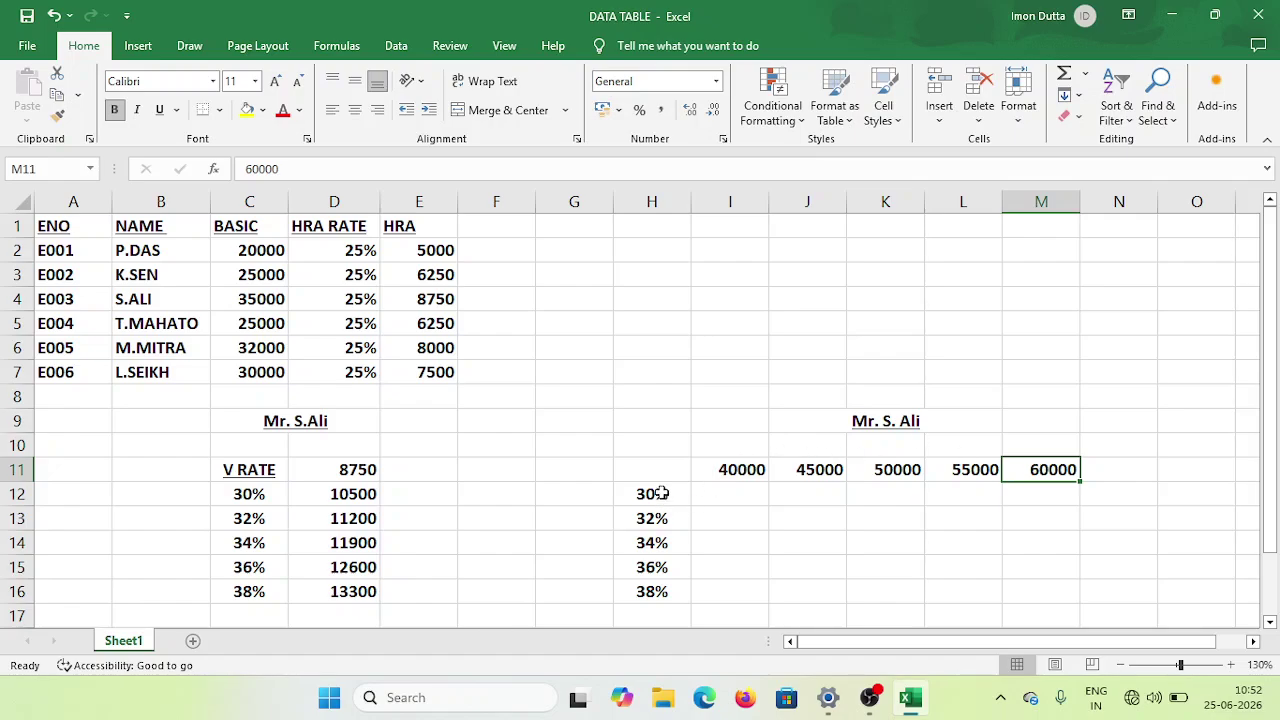
Examine how the HRA rates in H12:H16 and the basic pay amounts in I11:M11 frame the two-variable table
{"action": "left_click_drag", "start_coordinate": [660, 493], "coordinate": [651, 590]}
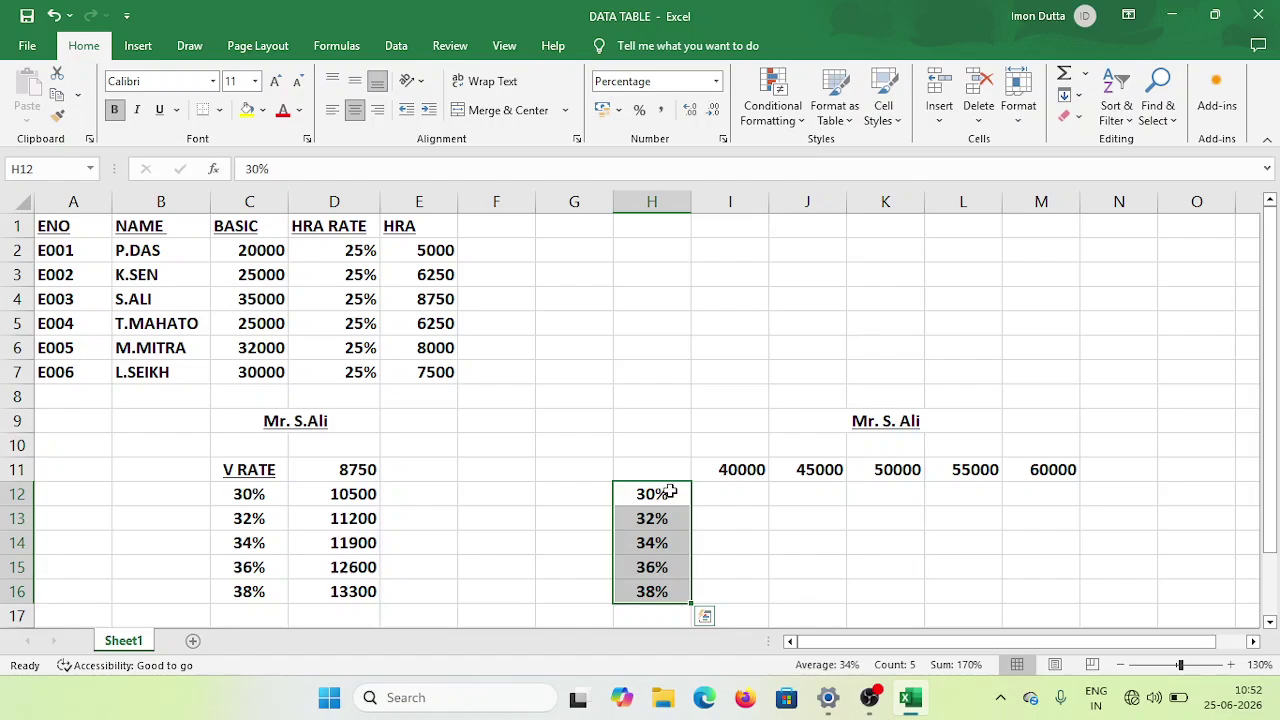
{"action": "left_click_drag", "start_coordinate": [670, 492], "coordinate": [665, 597]}
{"action": "left_click", "coordinate": [744, 472]}
{"action": "left_click_drag", "start_coordinate": [749, 466], "coordinate": [1043, 459]}
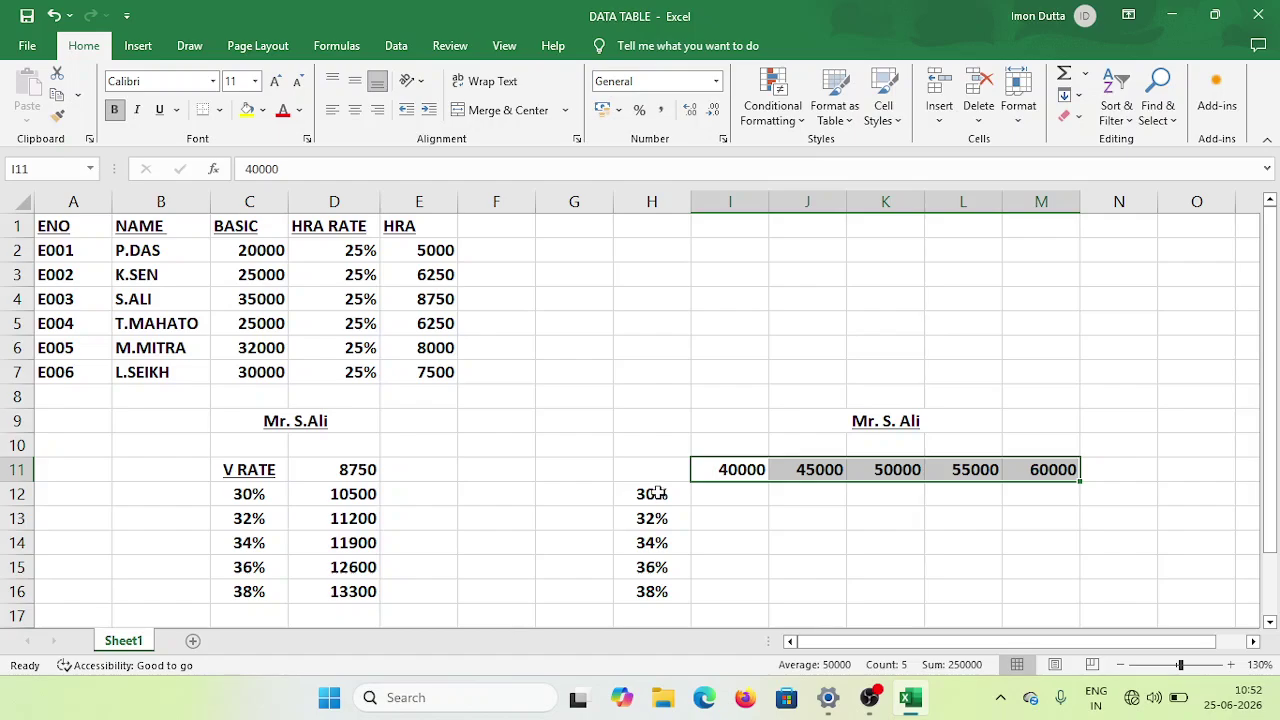
{"action": "left_click", "coordinate": [658, 494]}
{"action": "left_click_drag", "start_coordinate": [658, 494], "coordinate": [653, 594]}
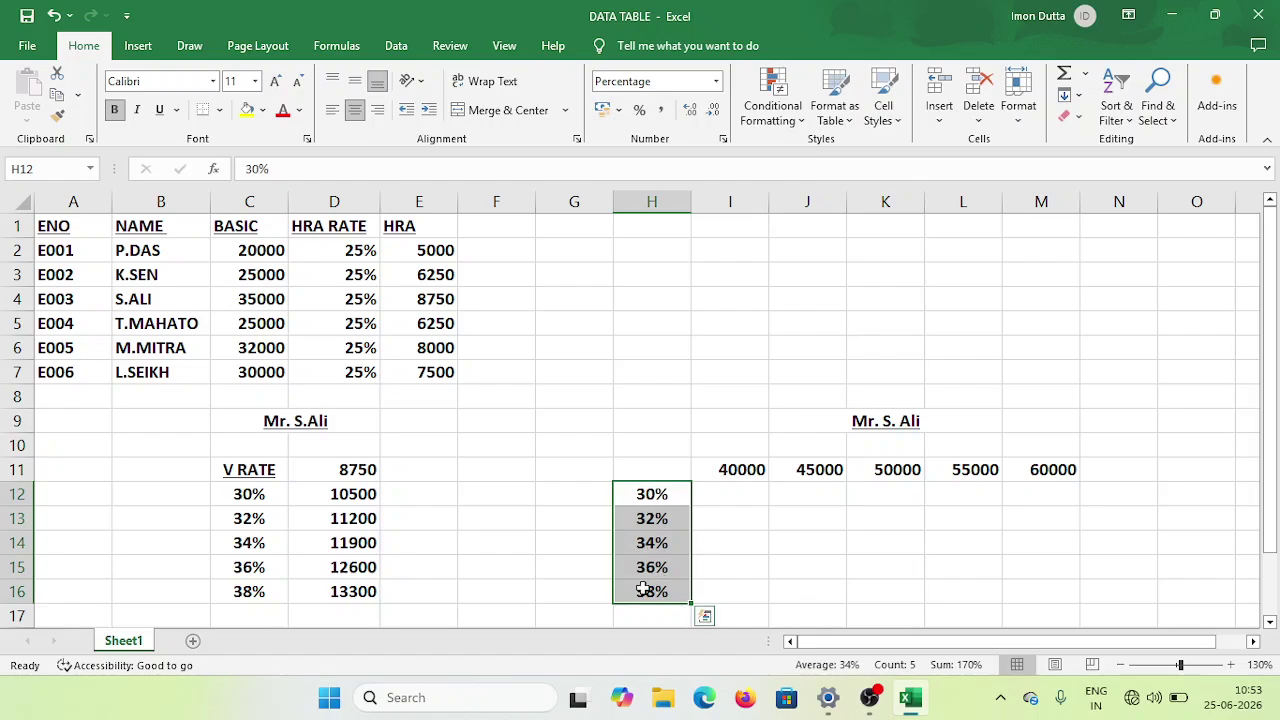
{"action": "left_click", "coordinate": [740, 469]}
{"action": "left_click_drag", "start_coordinate": [740, 469], "coordinate": [1040, 469]}
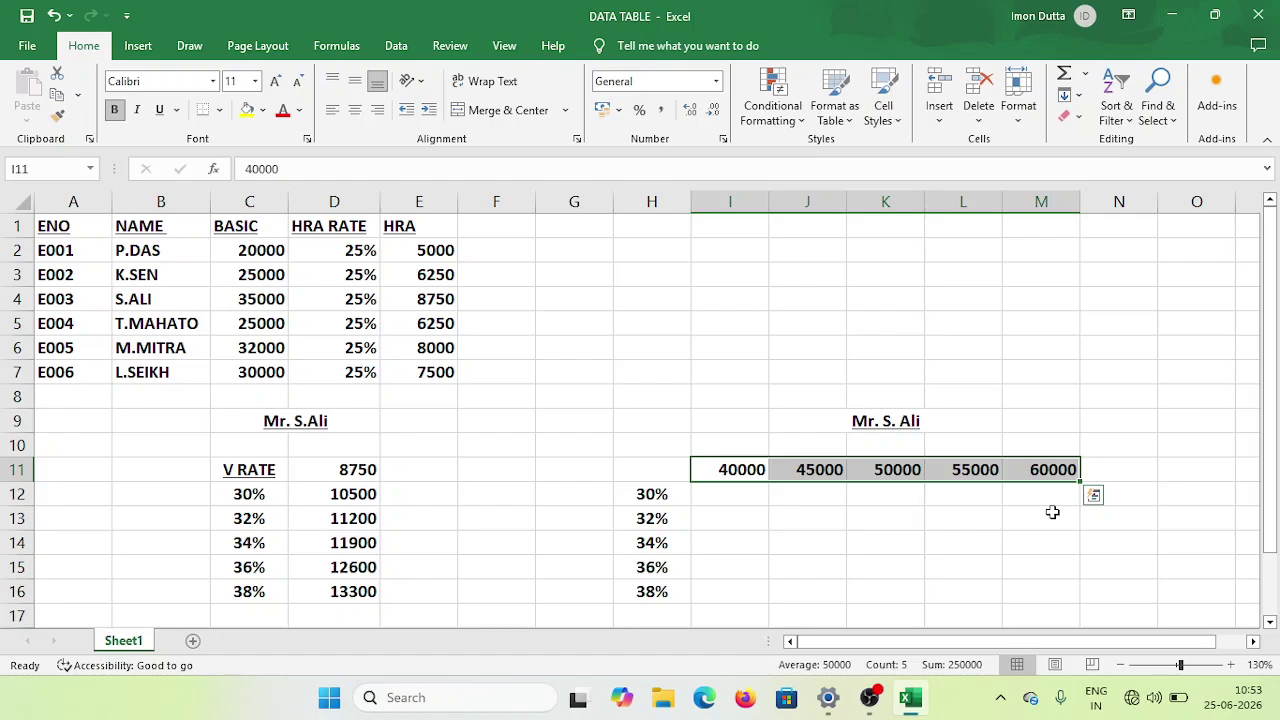
{"action": "left_click", "coordinate": [879, 491]}
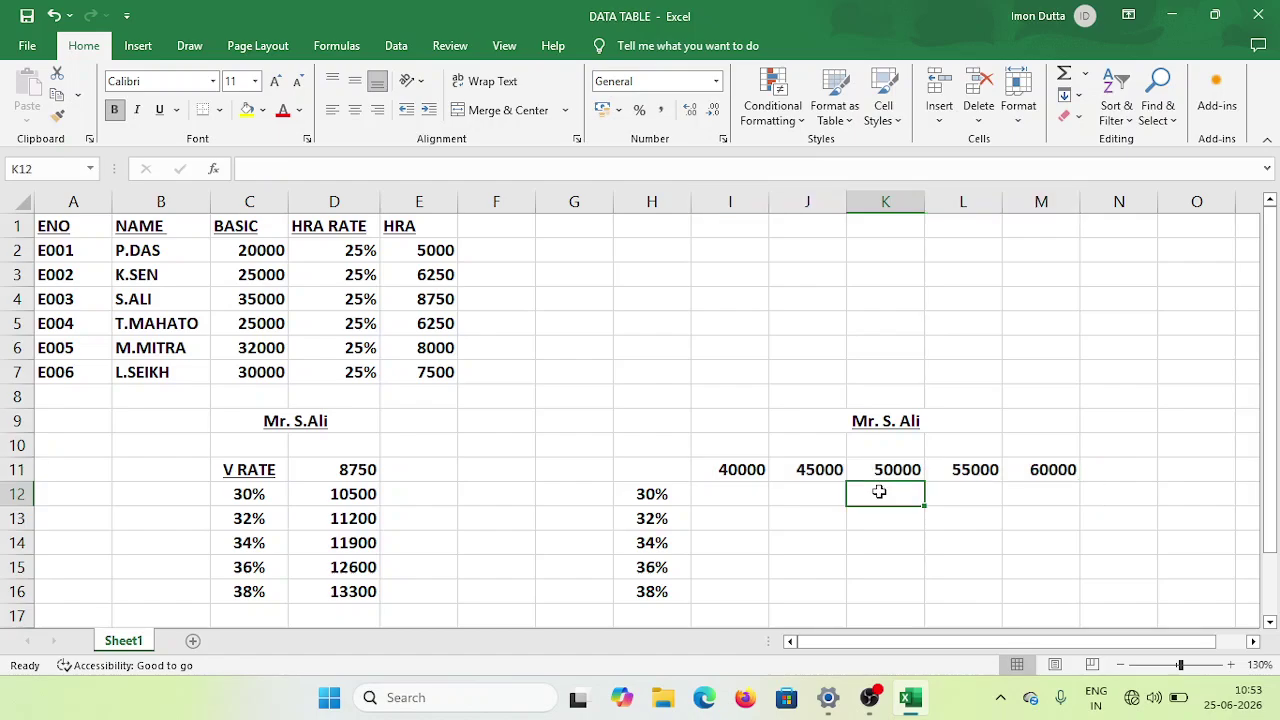
{"action": "left_click", "coordinate": [667, 493]}
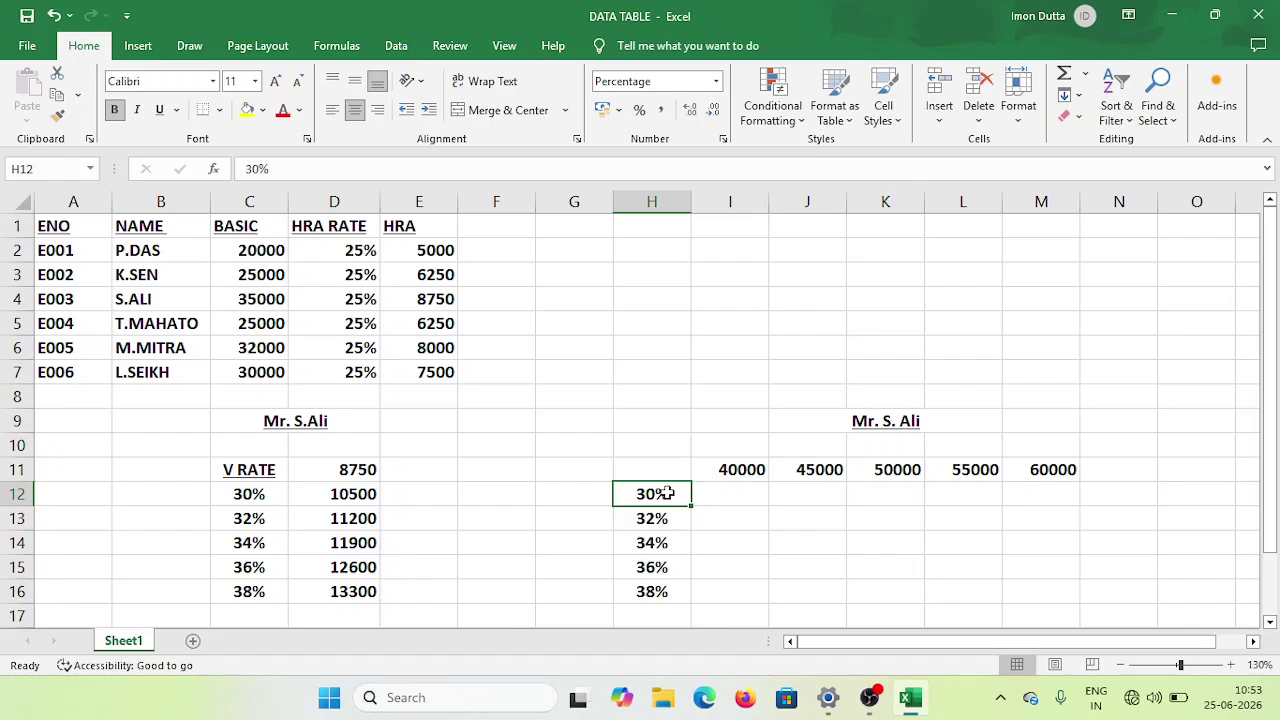
{"action": "left_click", "coordinate": [753, 469]}
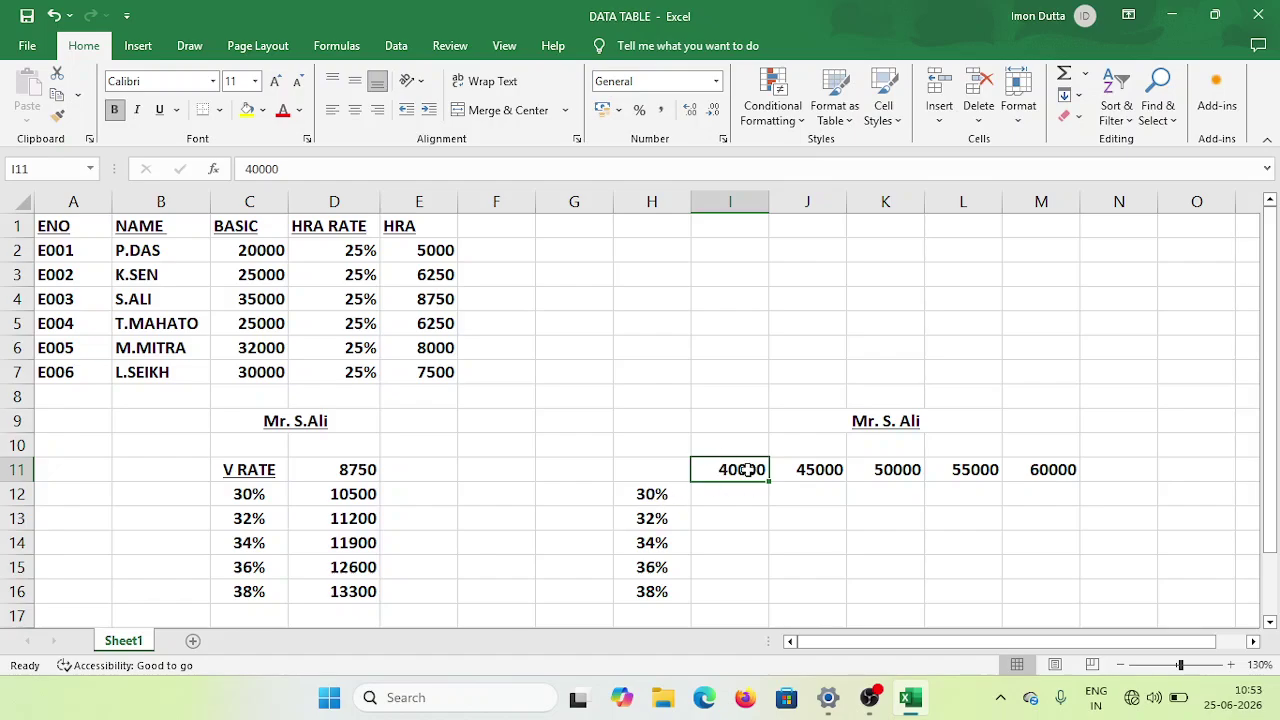
Examine how the 30% rate pairs with the basic pay amounts in I11 and J11, and review both input ranges, I11:M11 and H12:H16
{"action": "left_click", "coordinate": [662, 495]}
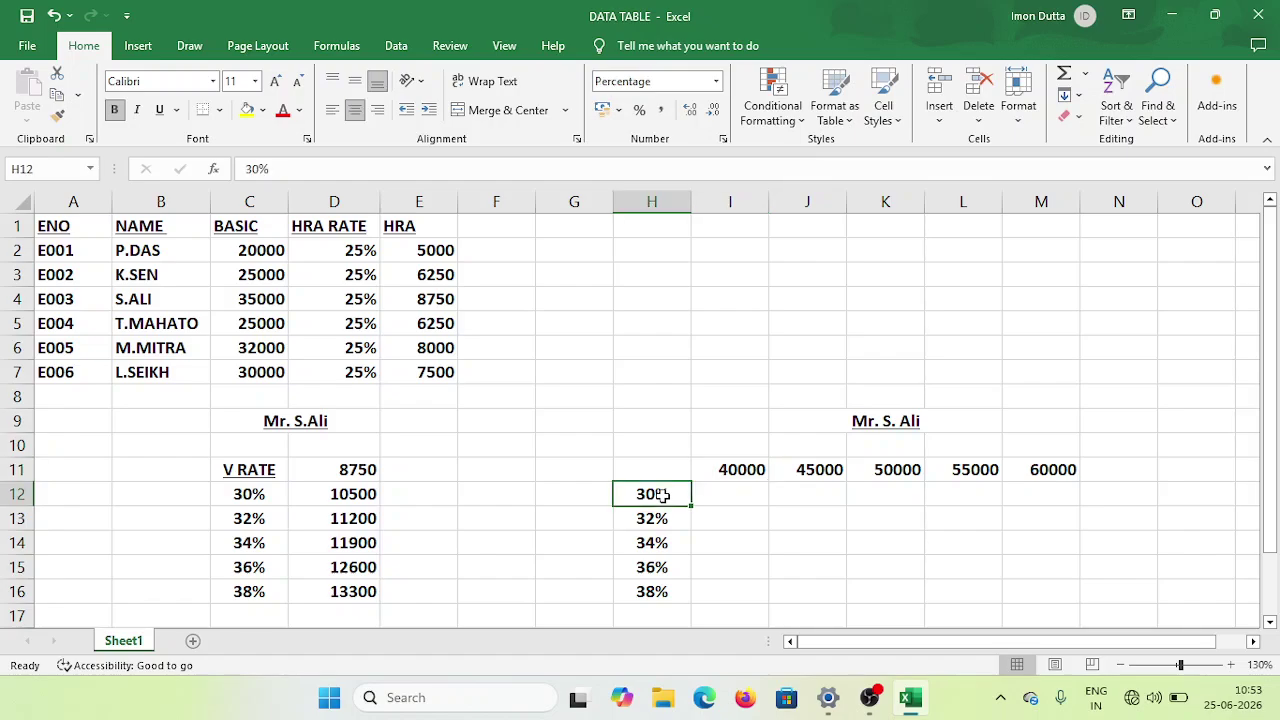
{"action": "left_click", "coordinate": [725, 497]}
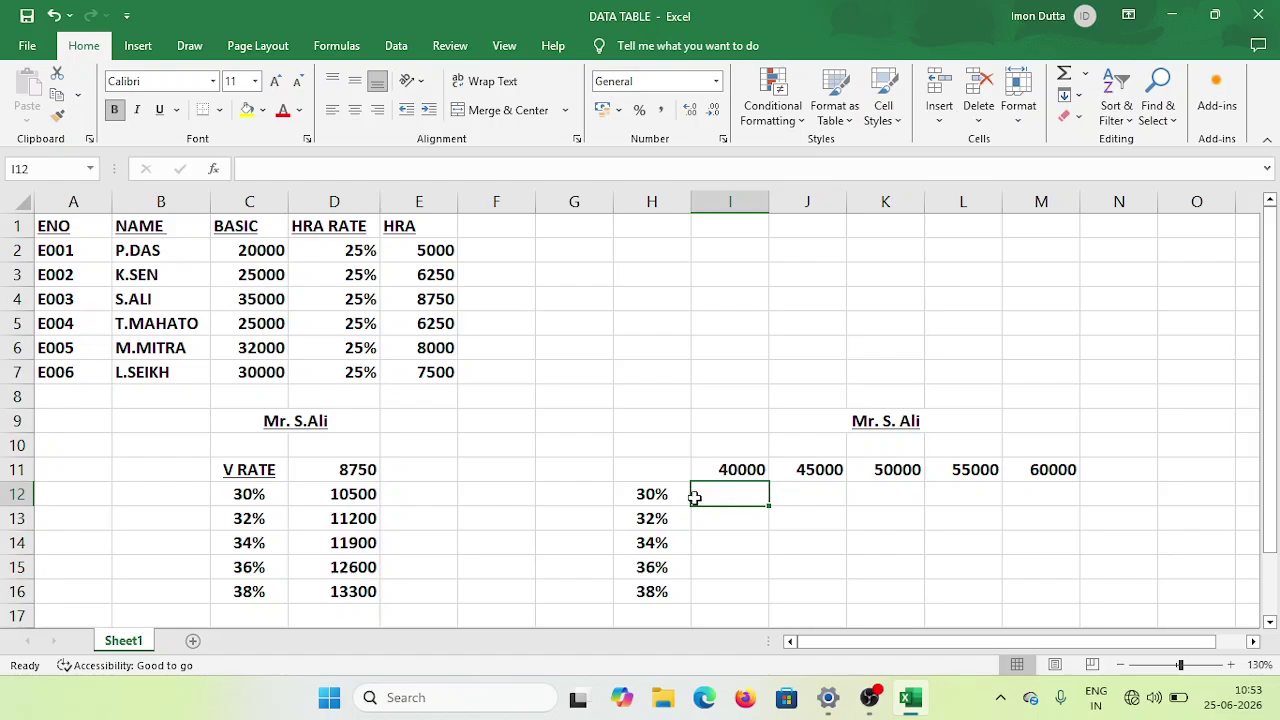
{"action": "left_click", "coordinate": [820, 469]}
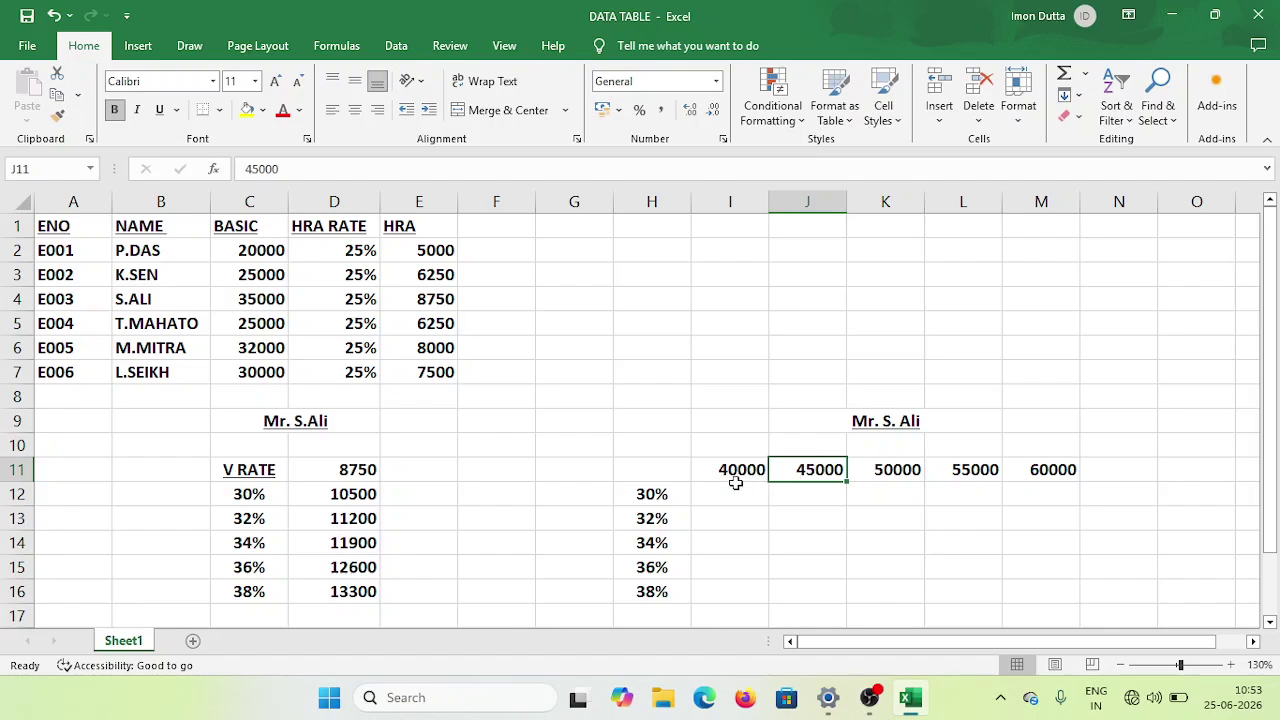
{"action": "left_click", "coordinate": [667, 495]}
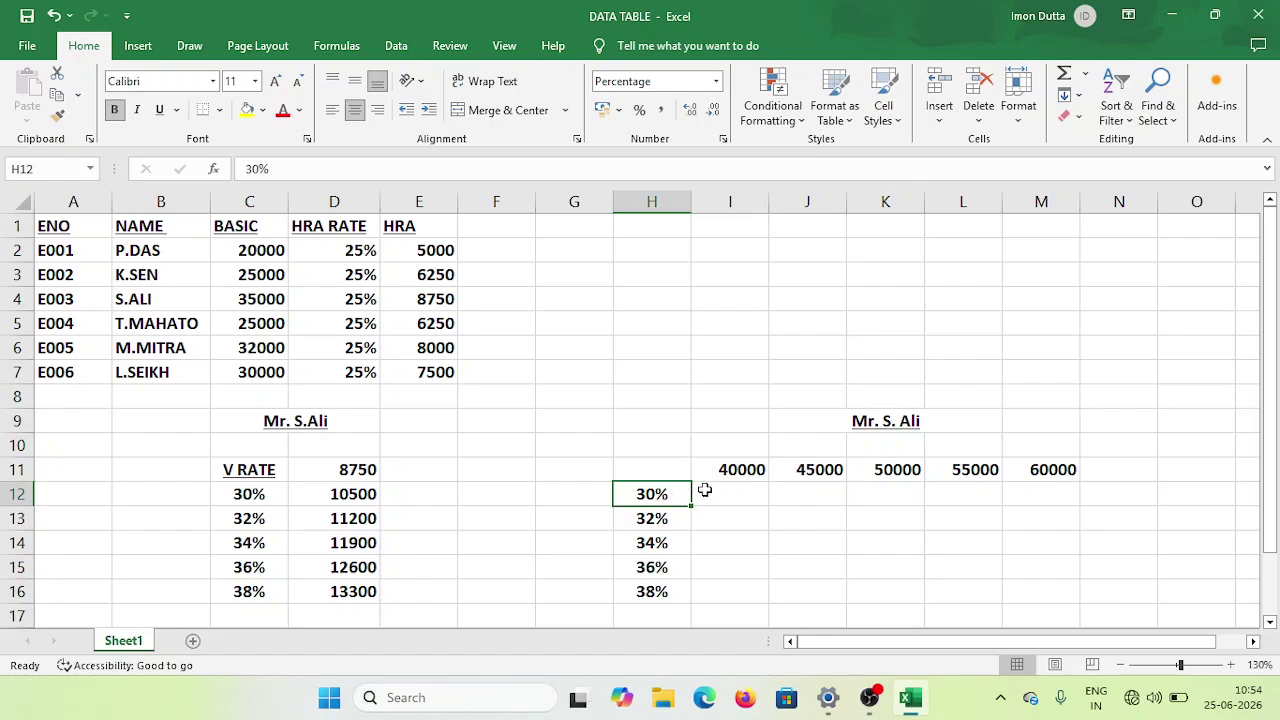
{"action": "left_click", "coordinate": [811, 497]}
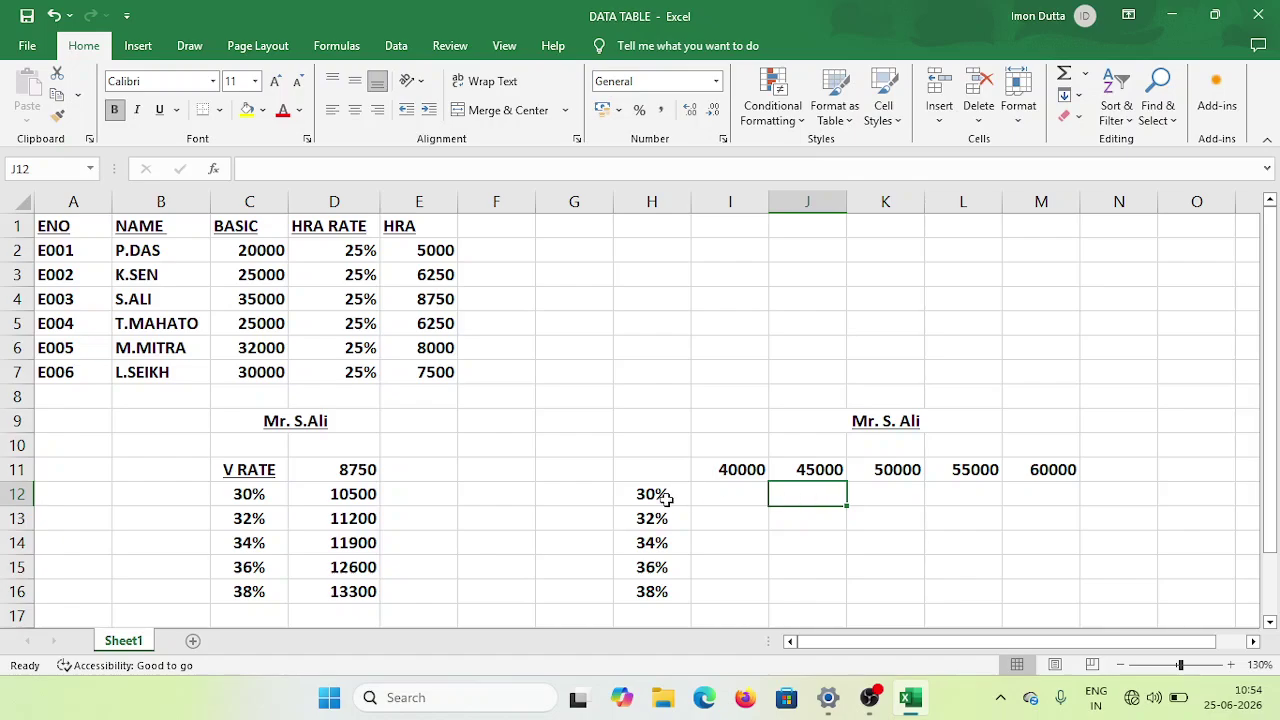
{"action": "left_click_drag", "start_coordinate": [718, 469], "coordinate": [1029, 469]}
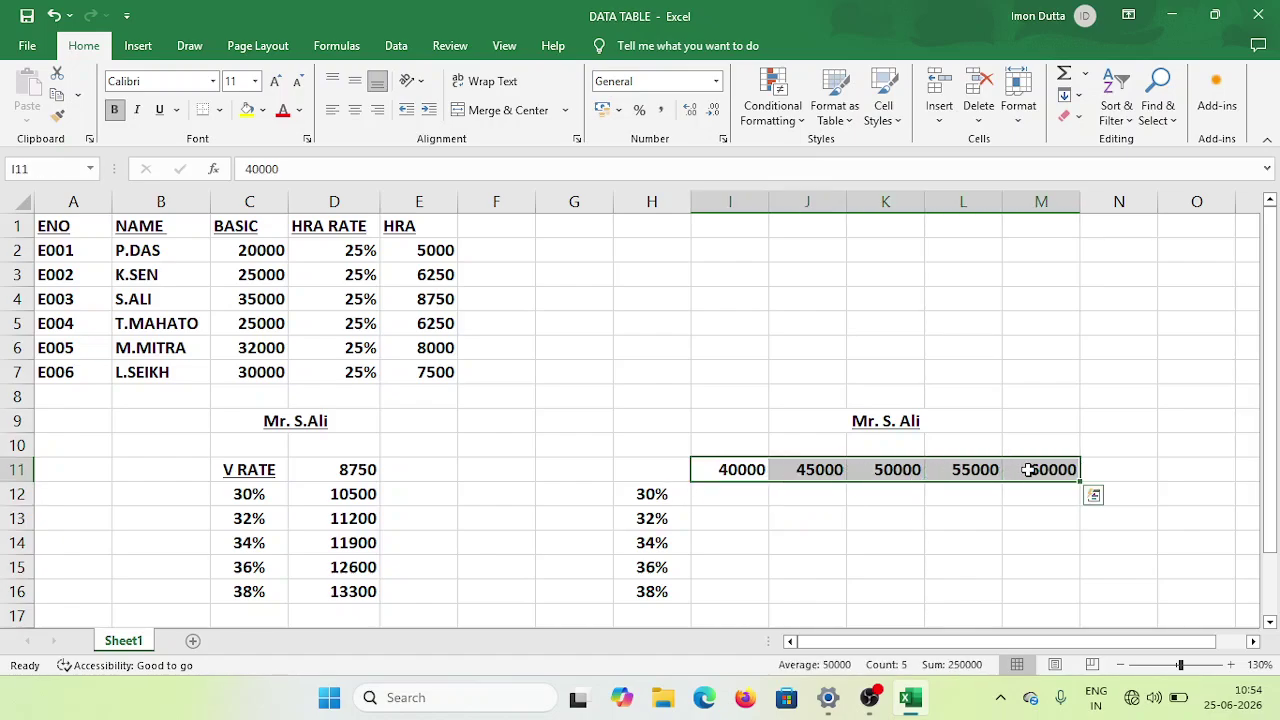
{"action": "left_click_drag", "start_coordinate": [677, 492], "coordinate": [683, 591]}
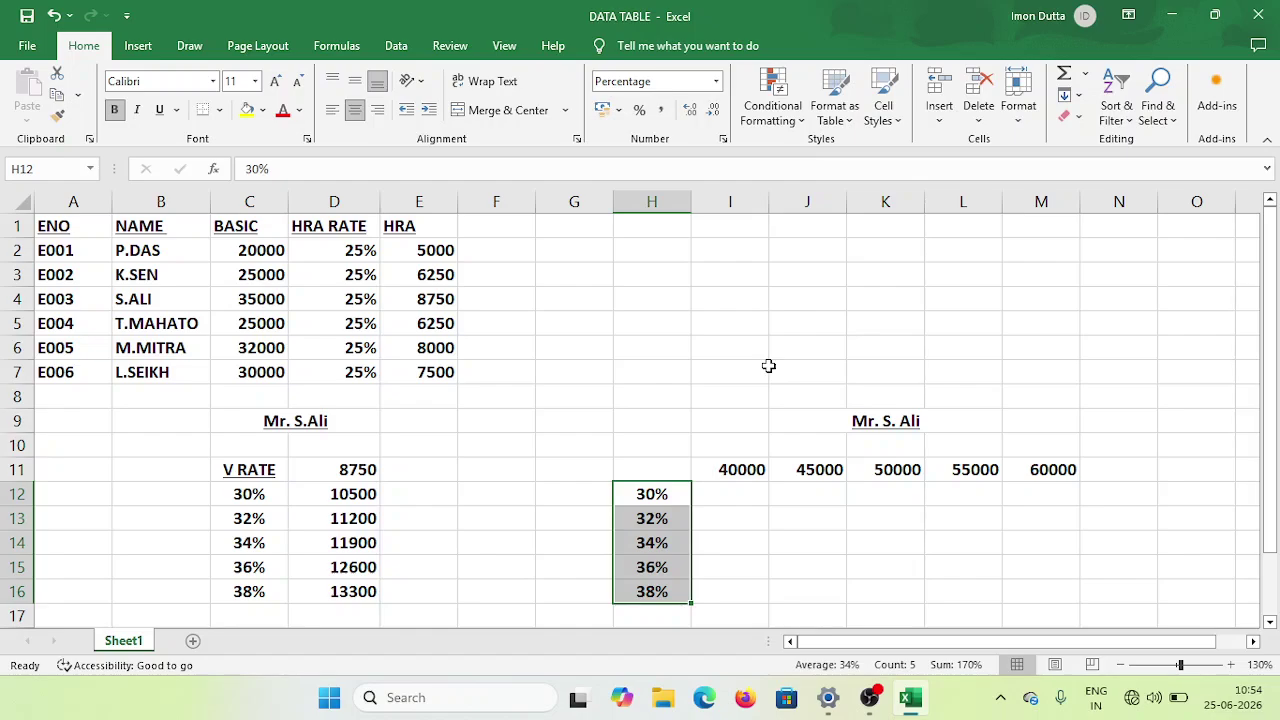
{"action": "left_click", "coordinate": [775, 372]}
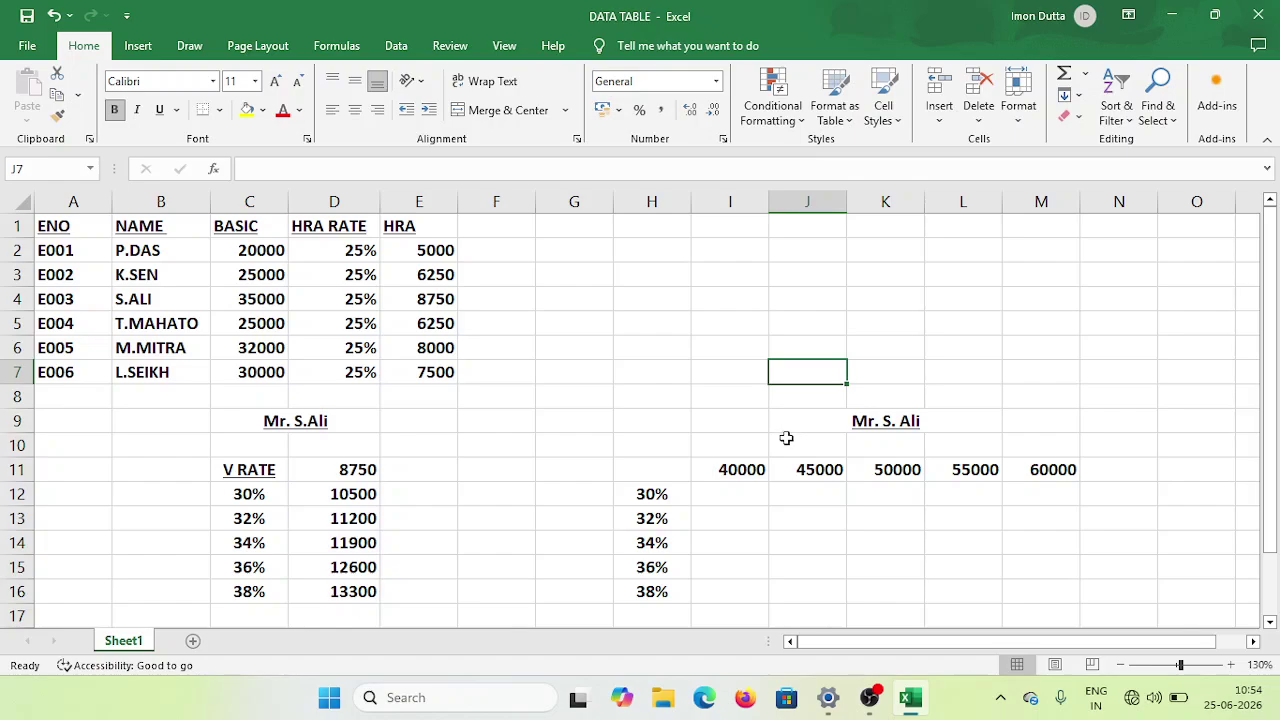
Locate the corner cell H11 above the HRA rates in H12:H16 and beside the basic pay amounts in I11:M11
{"action": "left_click", "coordinate": [654, 468]}
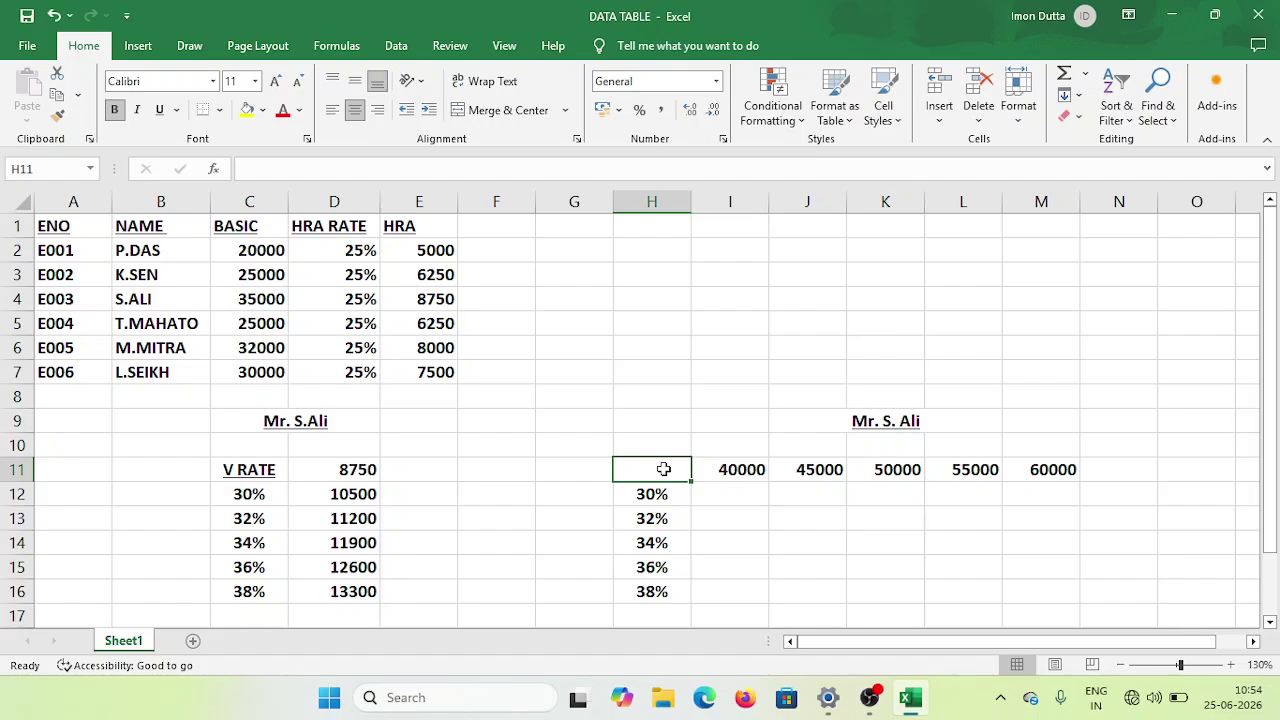
{"action": "left_click", "coordinate": [654, 496]}
{"action": "left_click_drag", "start_coordinate": [655, 497], "coordinate": [657, 590]}
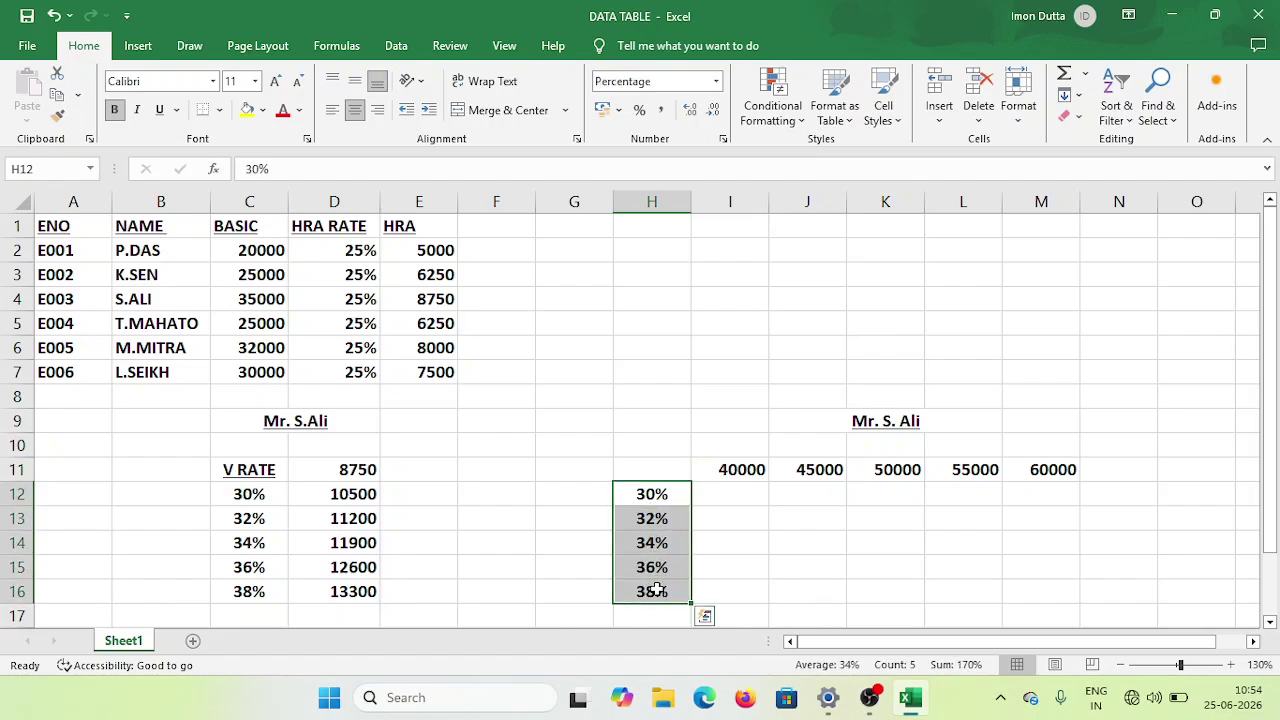
{"action": "left_click", "coordinate": [654, 471]}
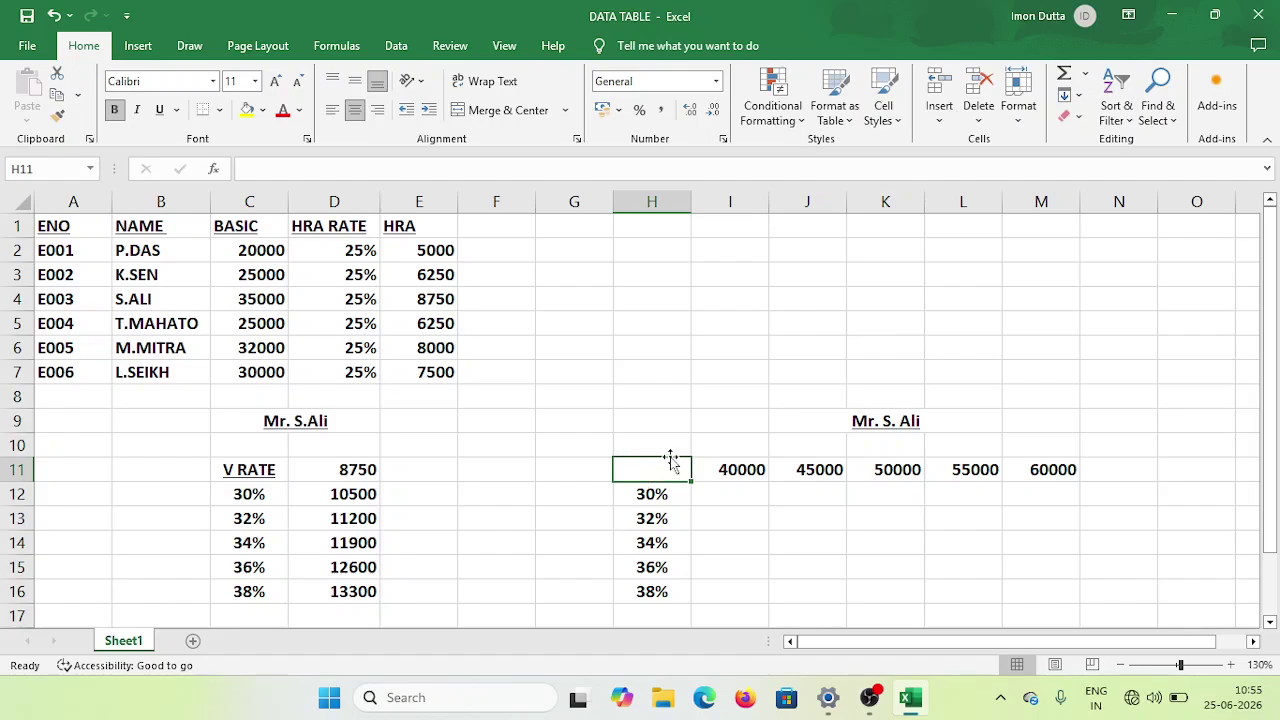
{"action": "left_click_drag", "start_coordinate": [742, 472], "coordinate": [1041, 471]}
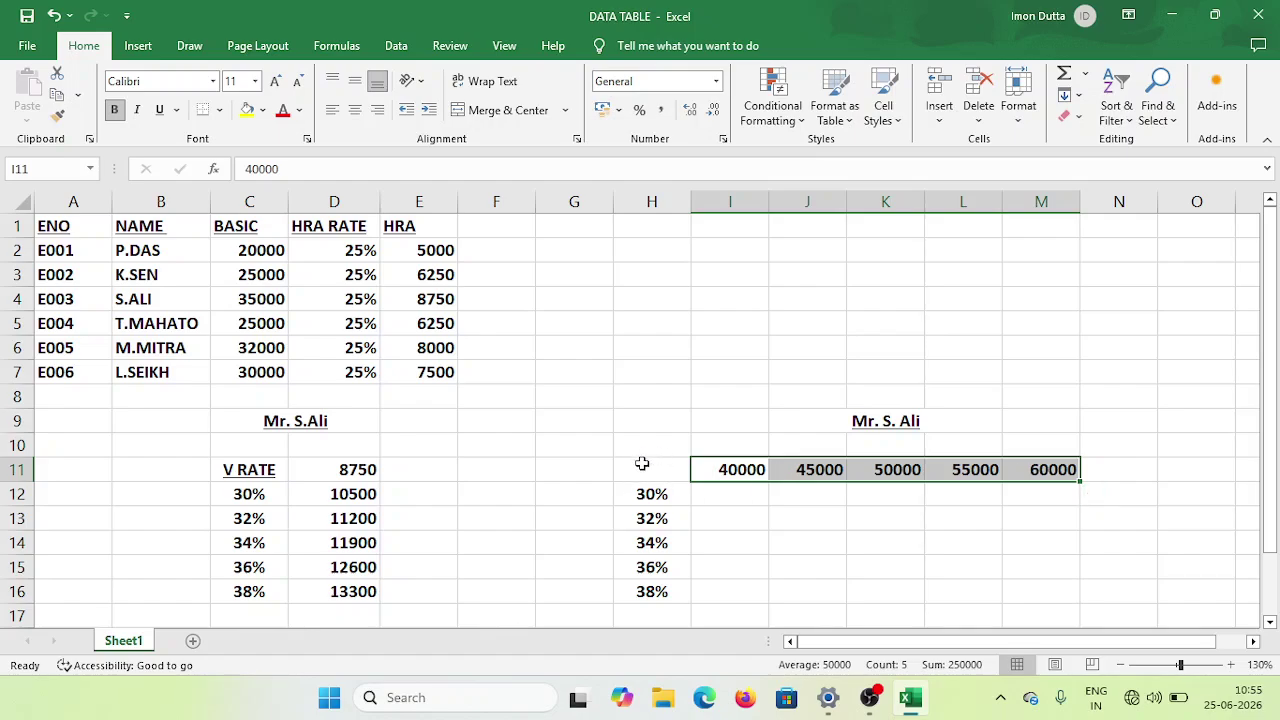
{"action": "left_click_drag", "start_coordinate": [651, 494], "coordinate": [650, 590]}
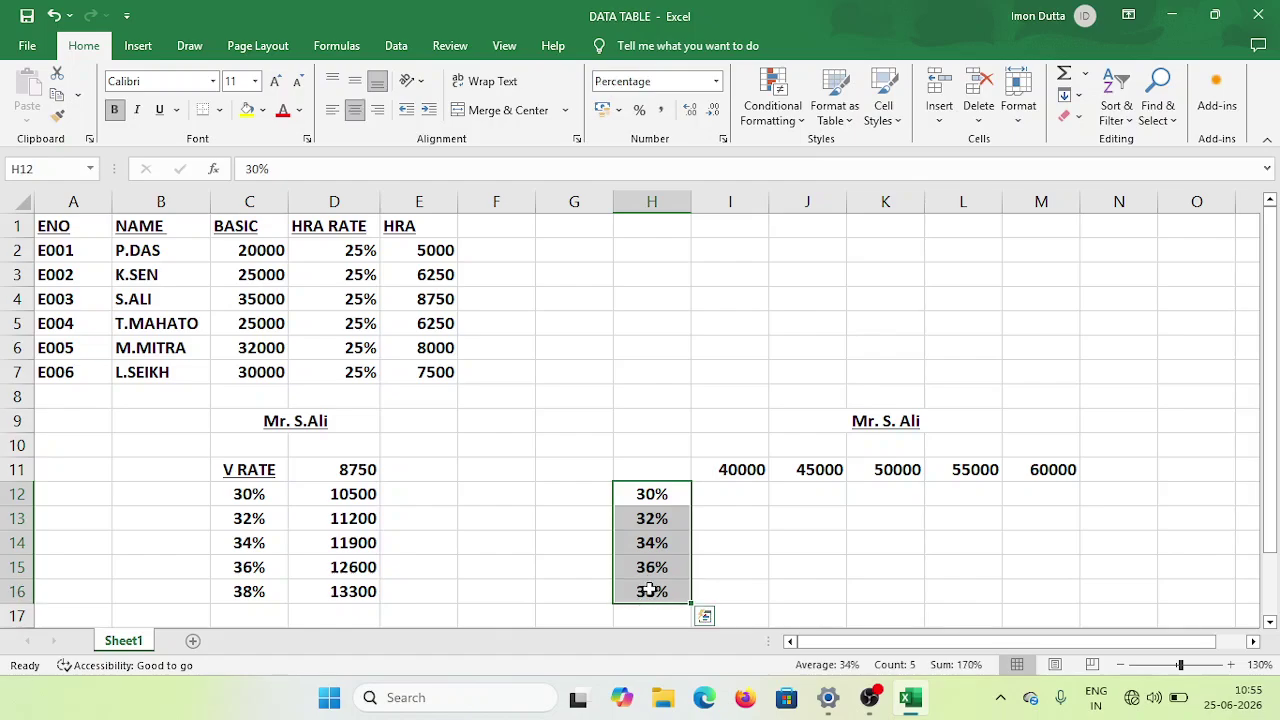
Enter the HRA formula =C4*D4 in corner cell H11 of the two-variable table
{"action": "left_click", "coordinate": [652, 469]}
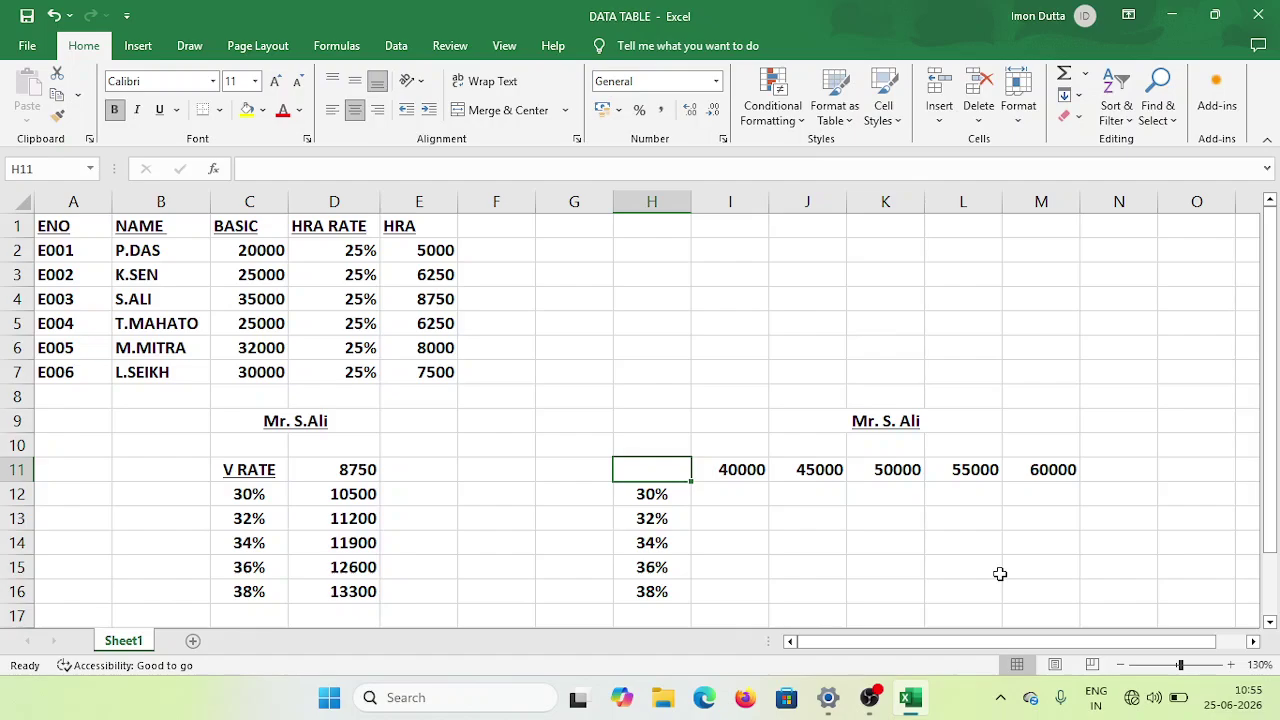
{"action": "type", "text": "="}
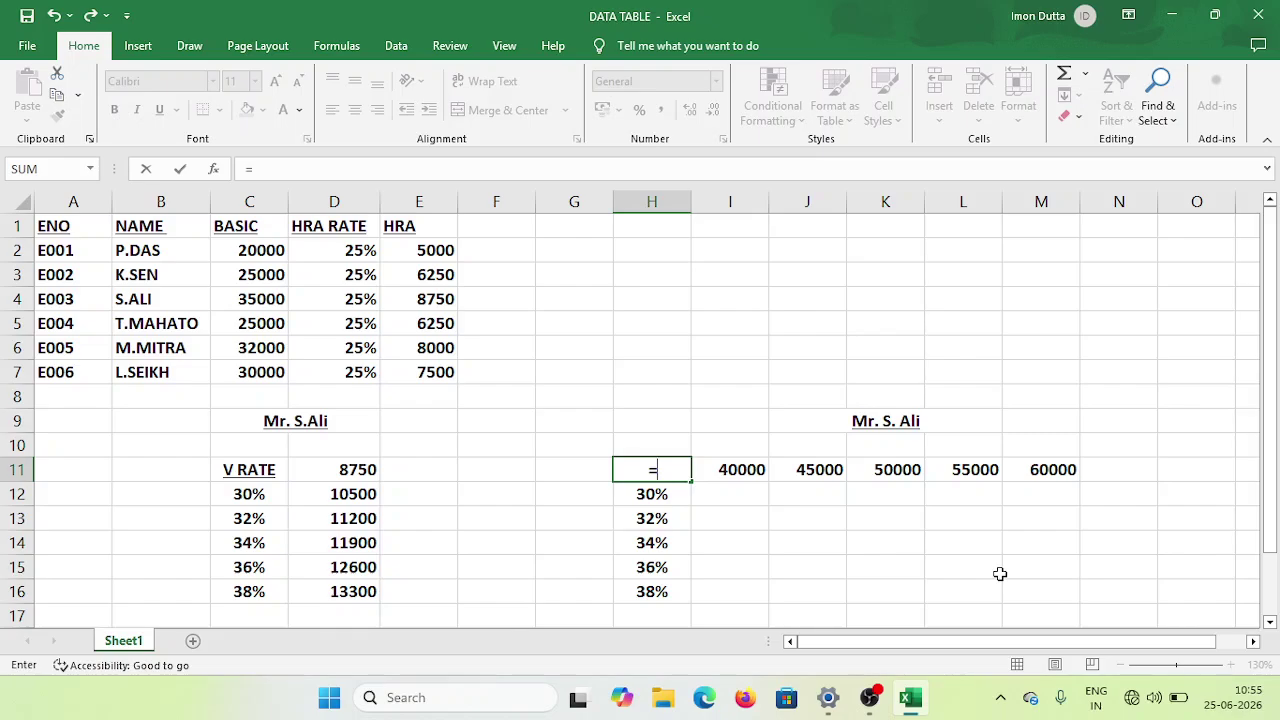
{"action": "type", "text": "C4"}
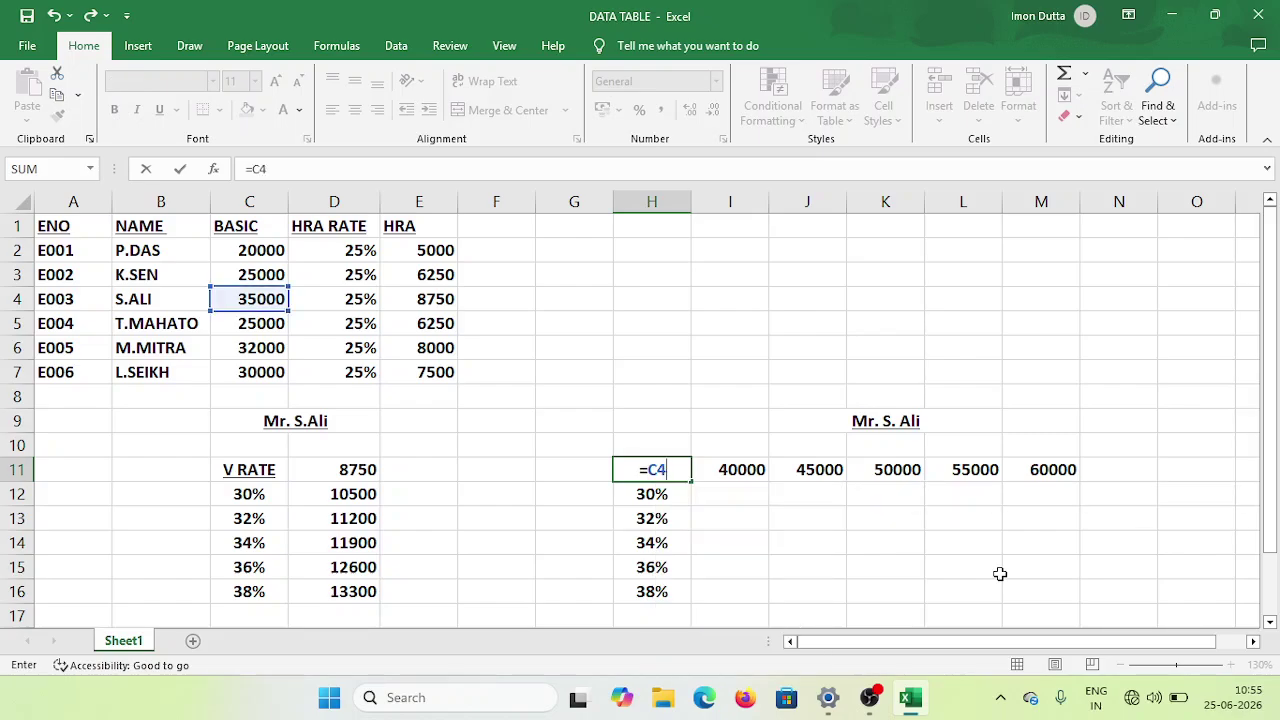
{"action": "type", "text": "*D4"}
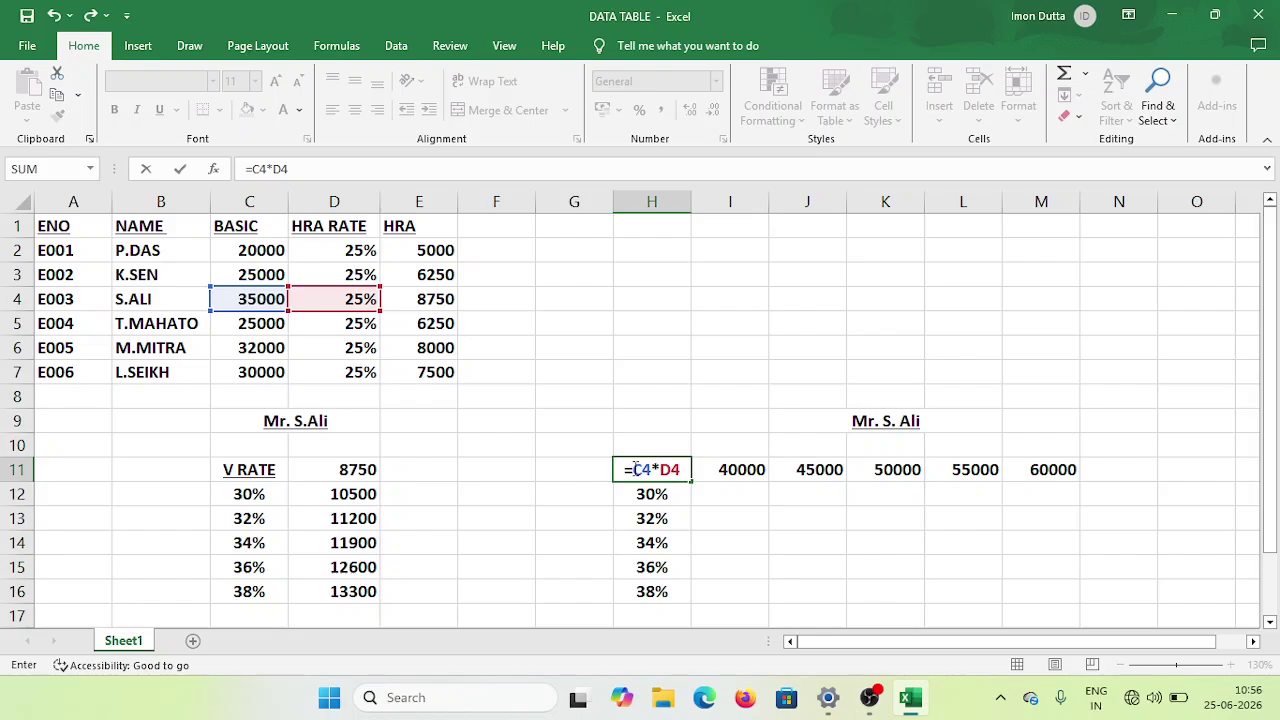
{"action": "left_click_drag", "start_coordinate": [634, 469], "coordinate": [676, 472]}
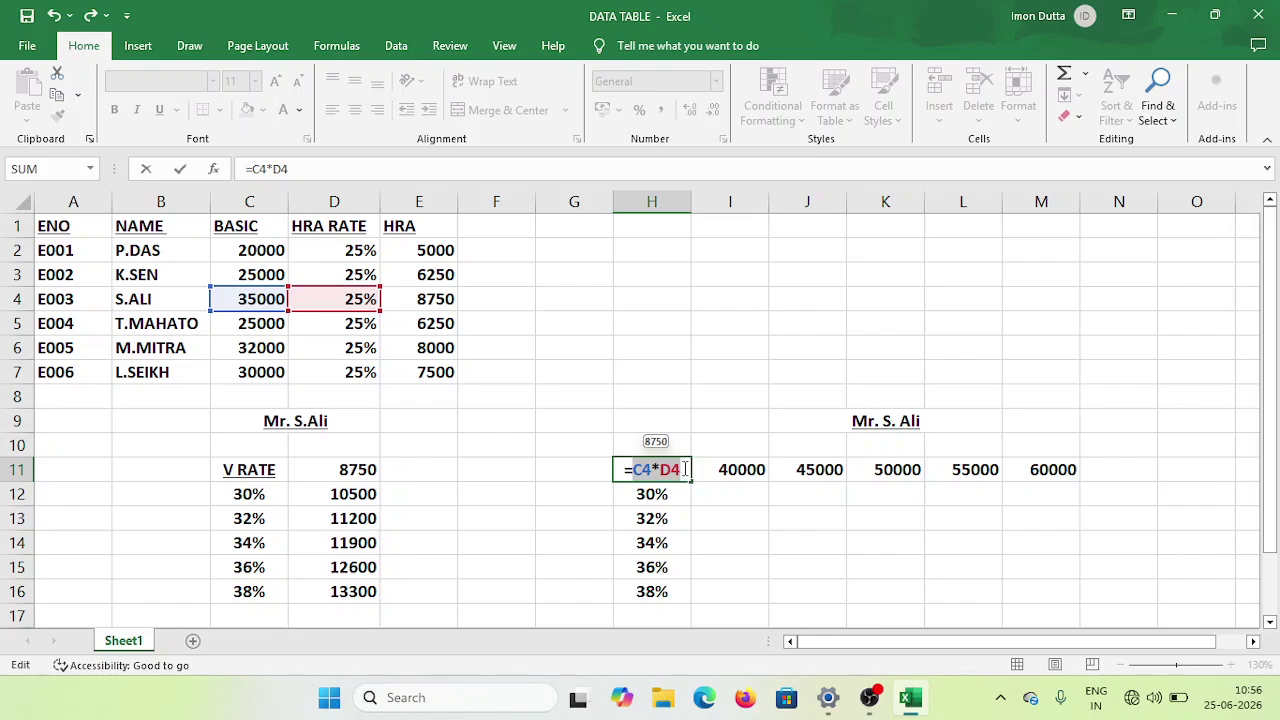
{"action": "left_click", "coordinate": [685, 469]}
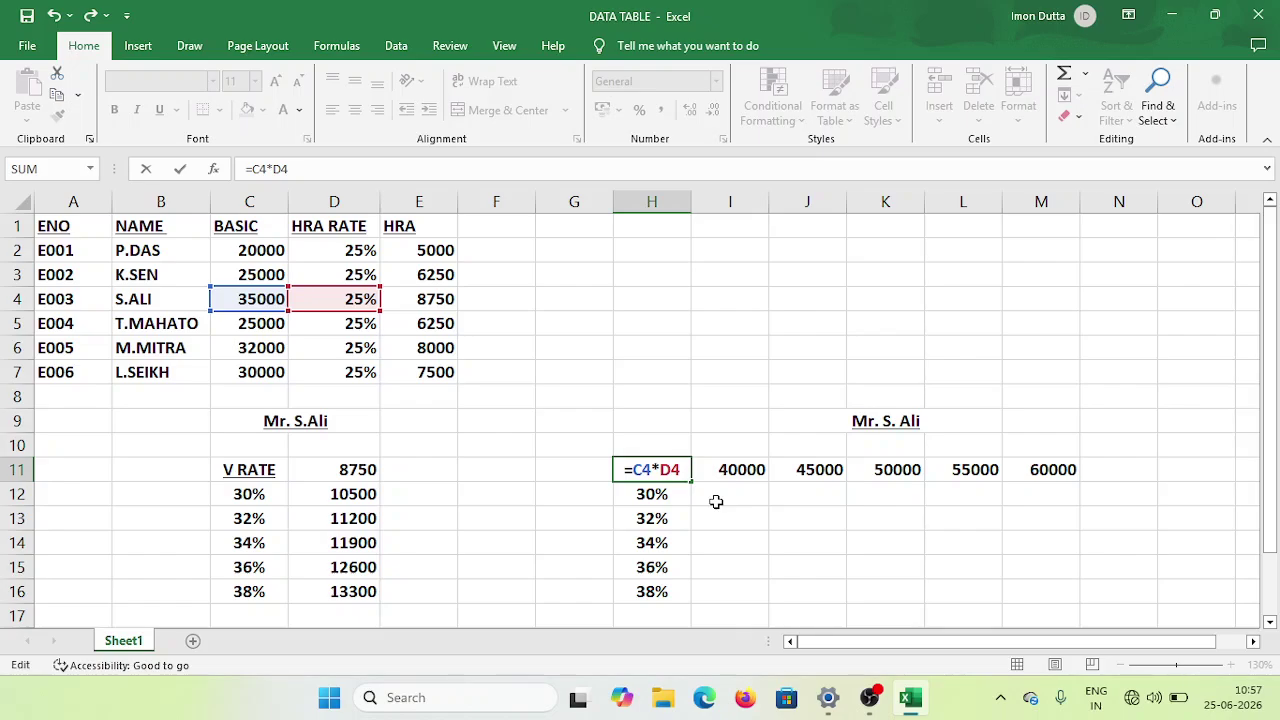
{"action": "key", "text": "Return"}
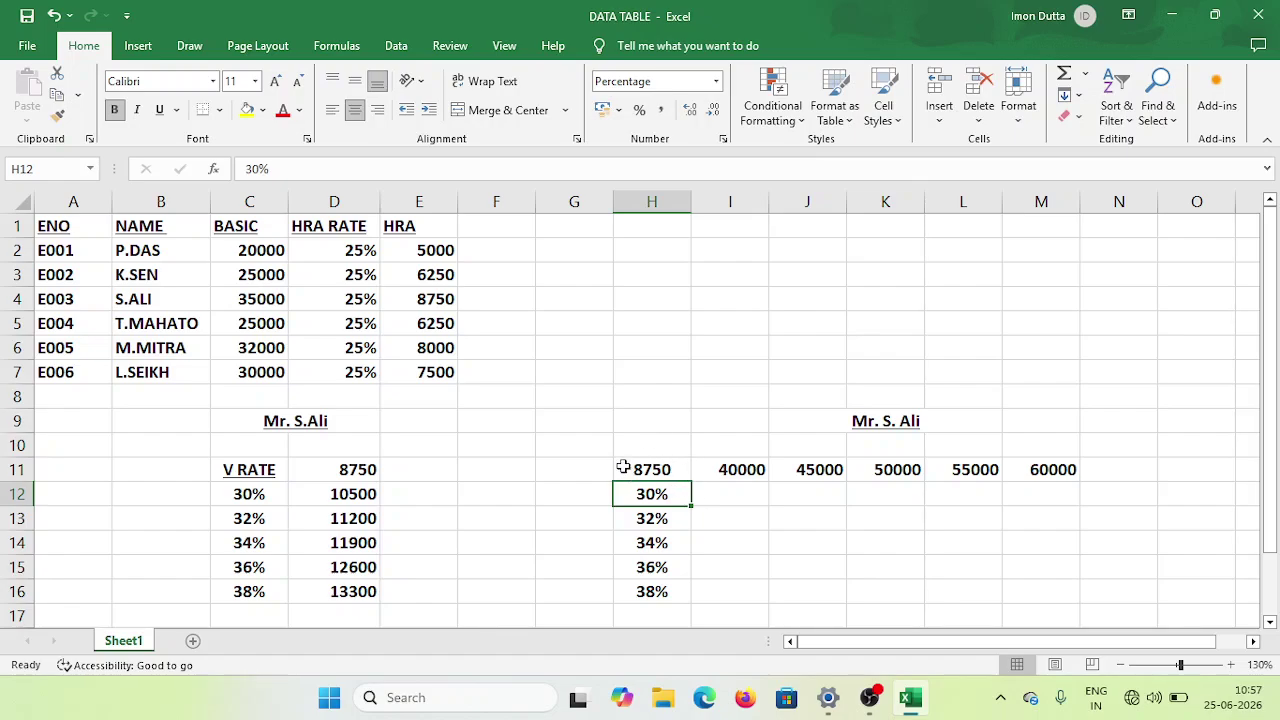
Compare the formula in H11 with the employee's original HRA formula in E4
{"action": "left_click", "coordinate": [655, 472]}
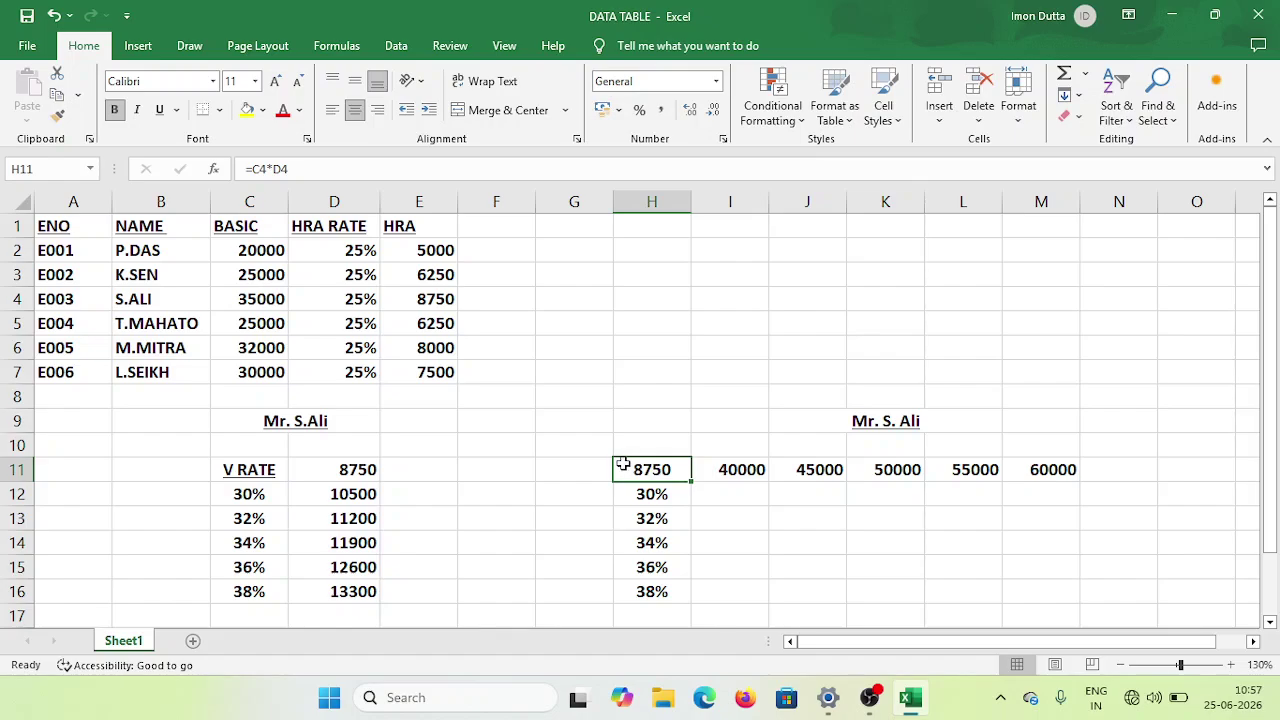
{"action": "left_click", "coordinate": [443, 293]}
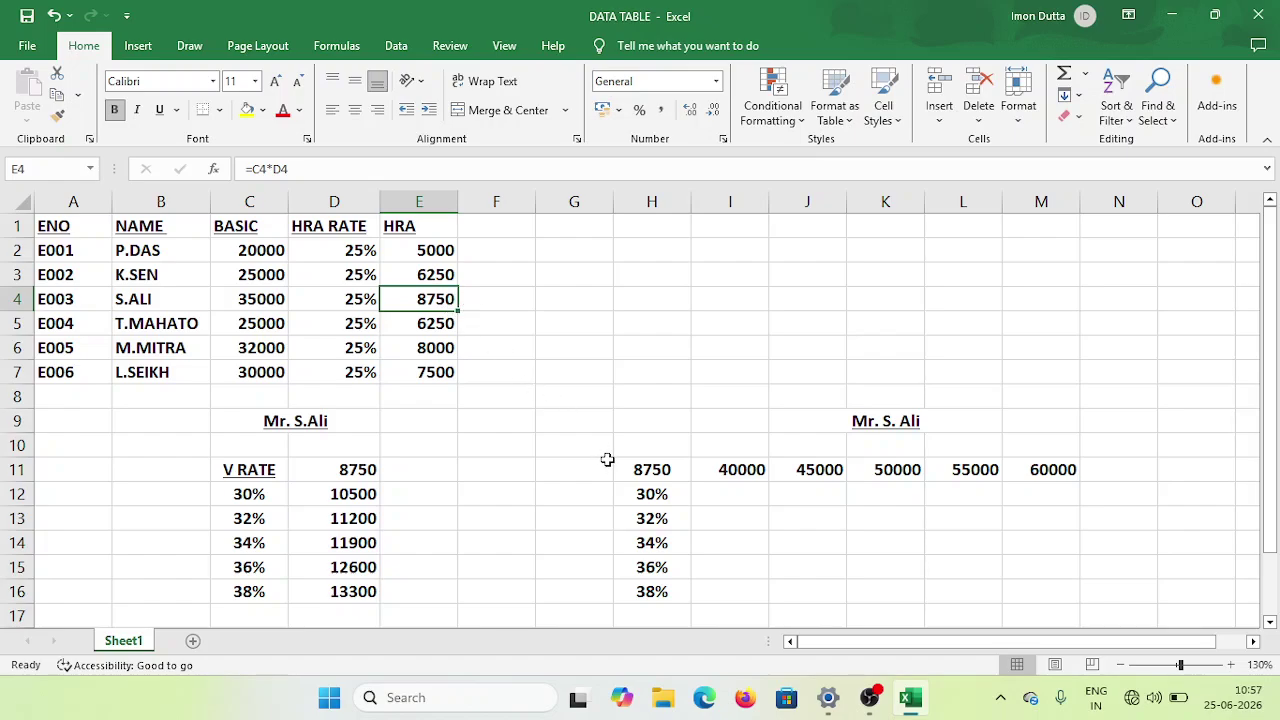
{"action": "left_click", "coordinate": [665, 469]}
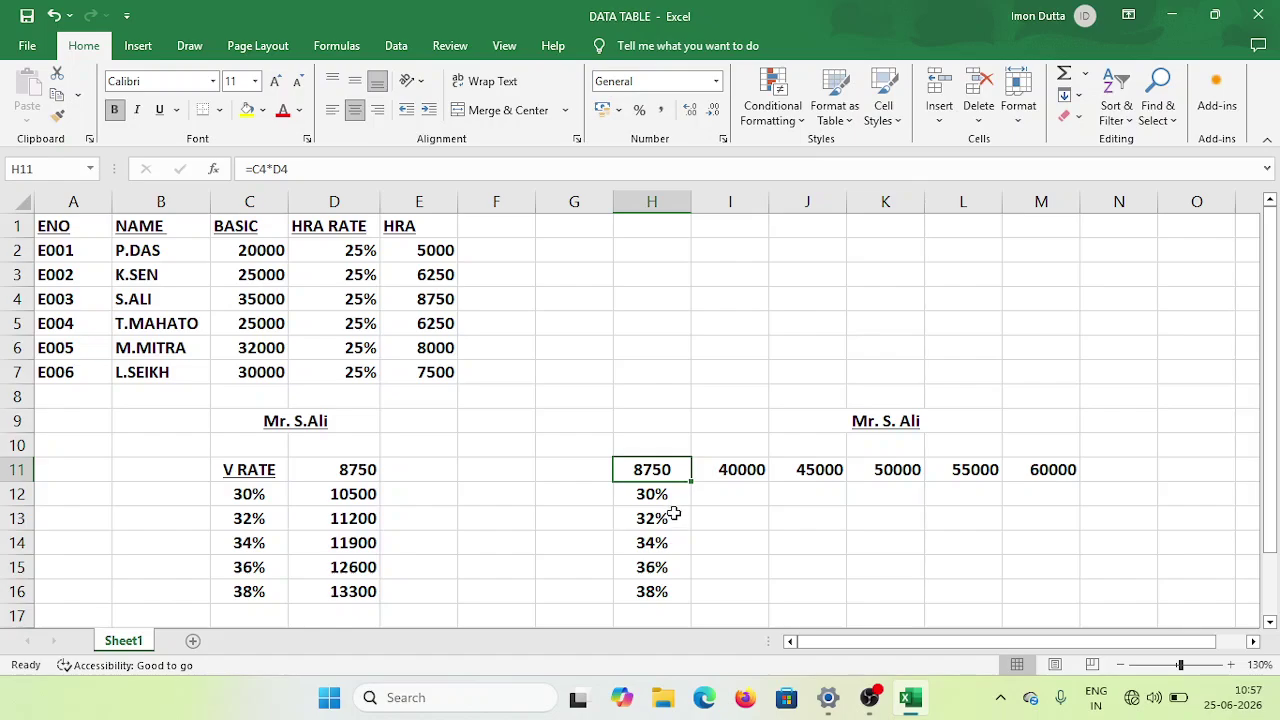
Create a two-variable what-if data table over H11:M16 with C4 as the row input cell and D4 as the column input cell
{"action": "left_click_drag", "start_coordinate": [651, 469], "coordinate": [1047, 599]}
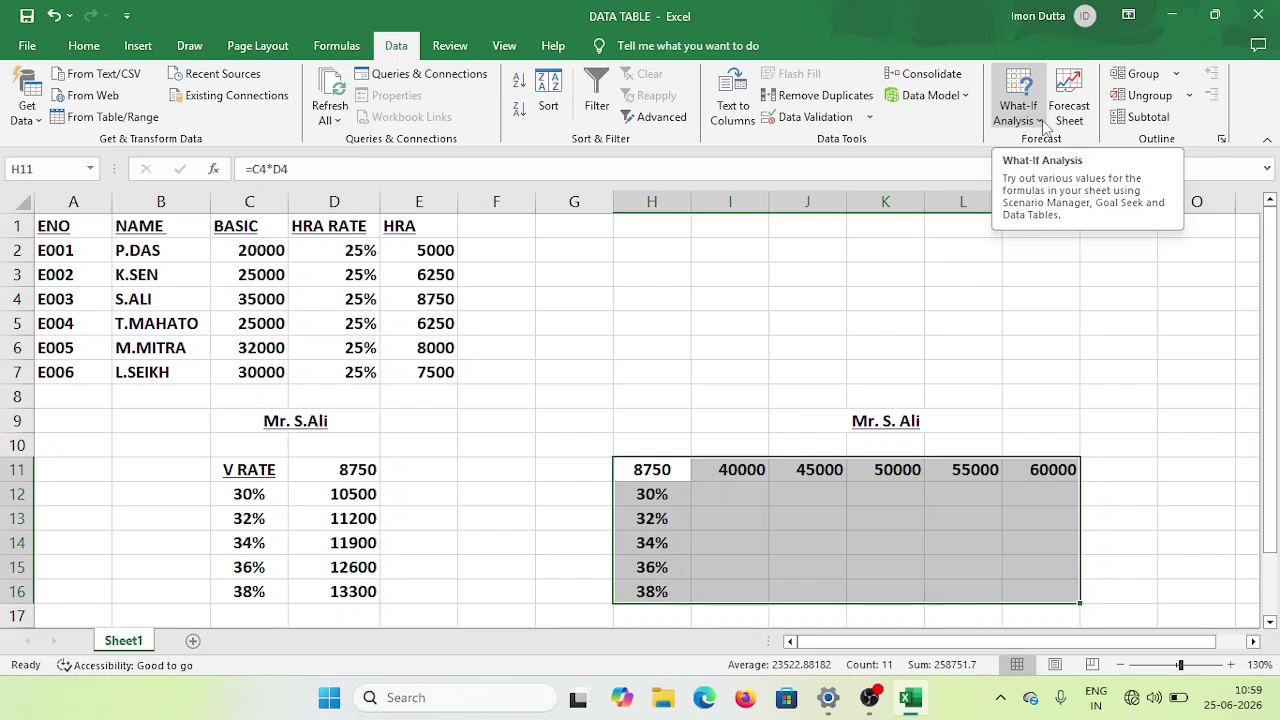
{"action": "left_click", "coordinate": [1044, 126]}
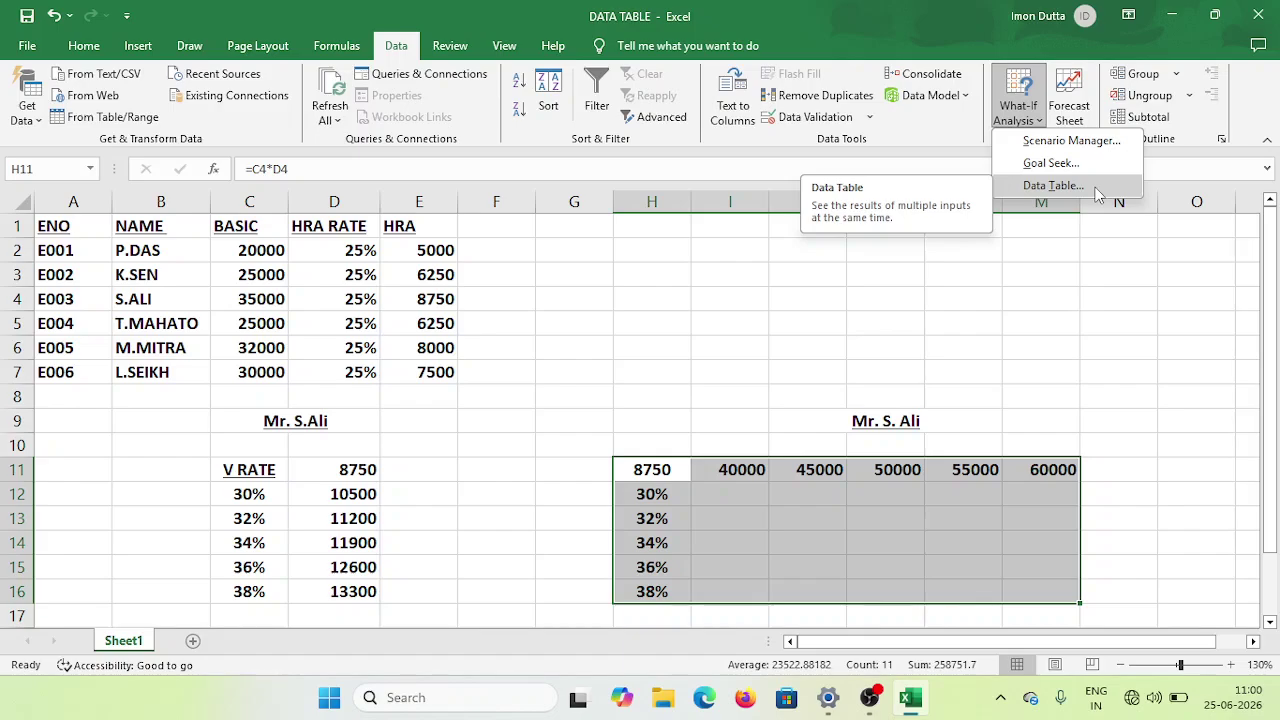
{"action": "left_click", "coordinate": [1060, 186]}
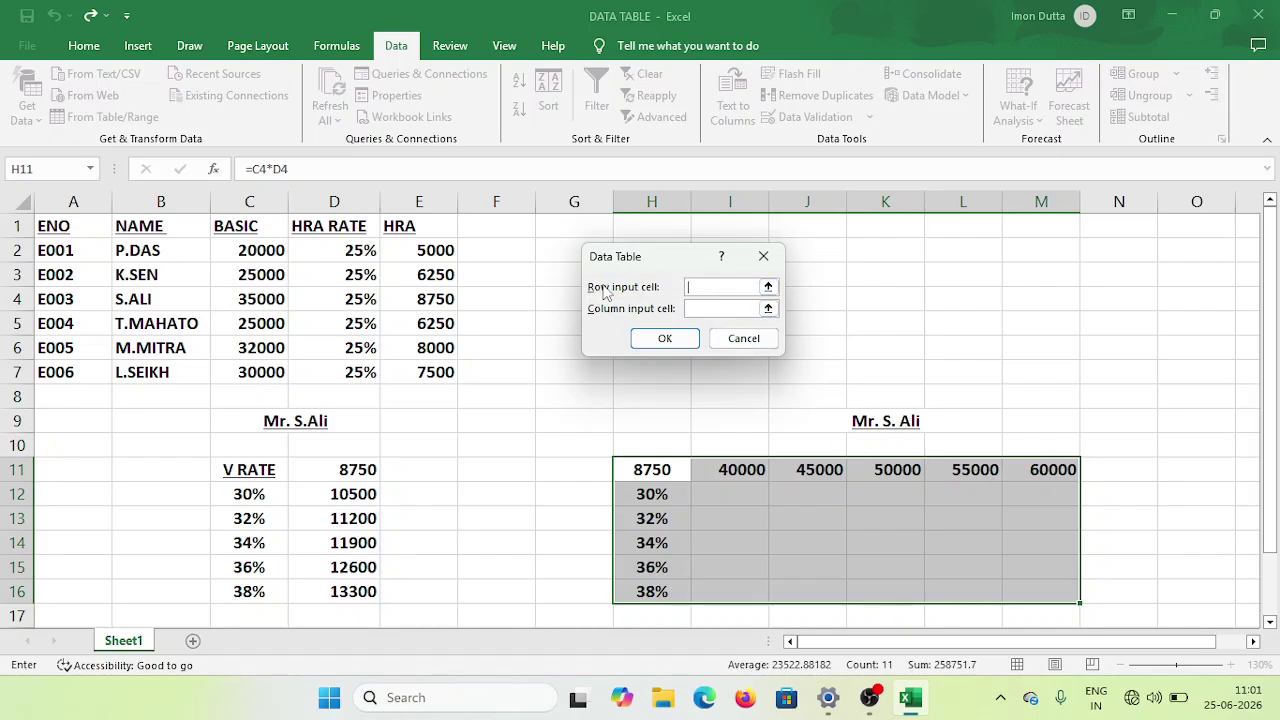
{"action": "left_click", "coordinate": [710, 287]}
{"action": "type", "text": "c"}
{"action": "left_click", "coordinate": [702, 309]}
{"action": "type", "text": "D4"}
{"action": "left_click", "coordinate": [724, 306]}
{"action": "left_click", "coordinate": [709, 289]}
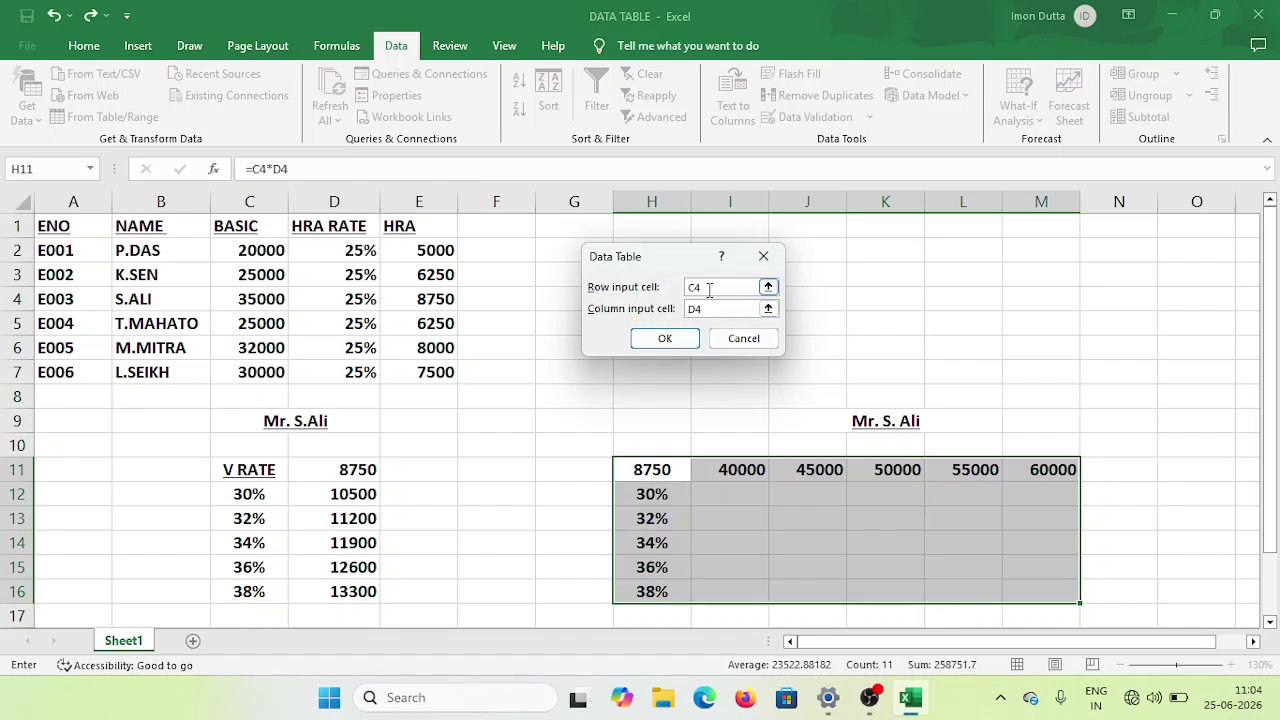
{"action": "left_click", "coordinate": [691, 309]}
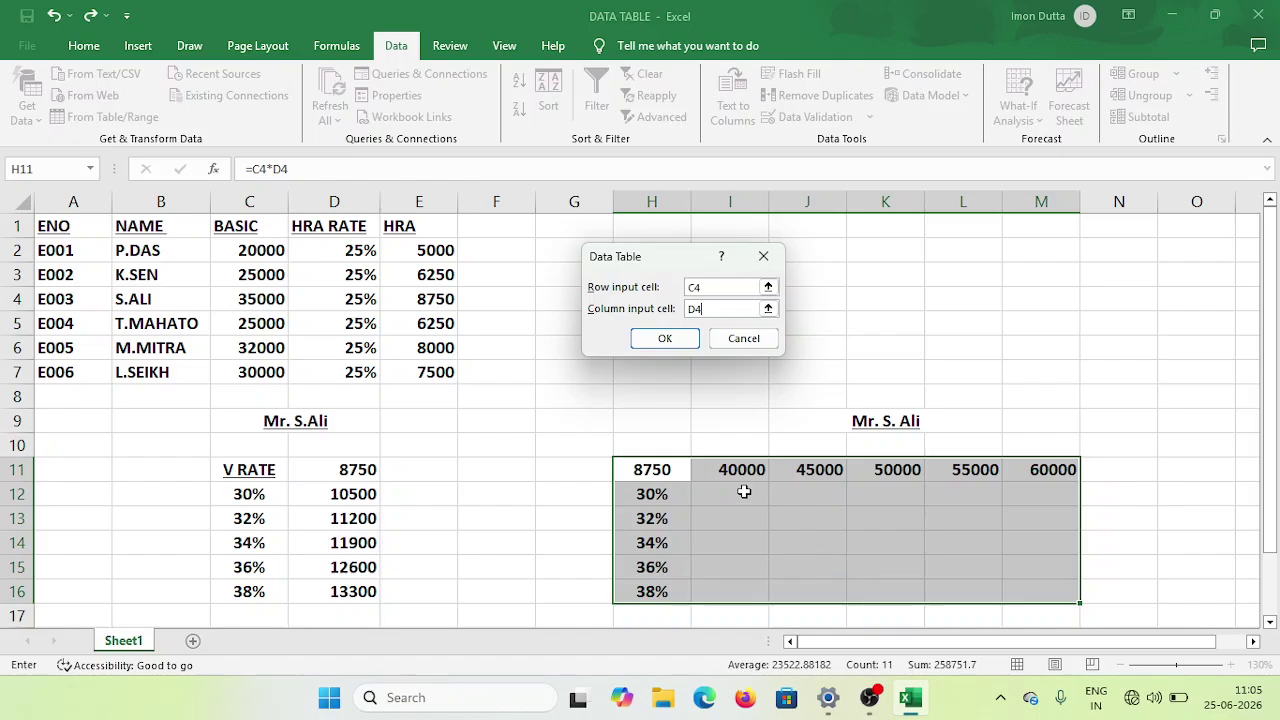
{"action": "left_click", "coordinate": [679, 342]}
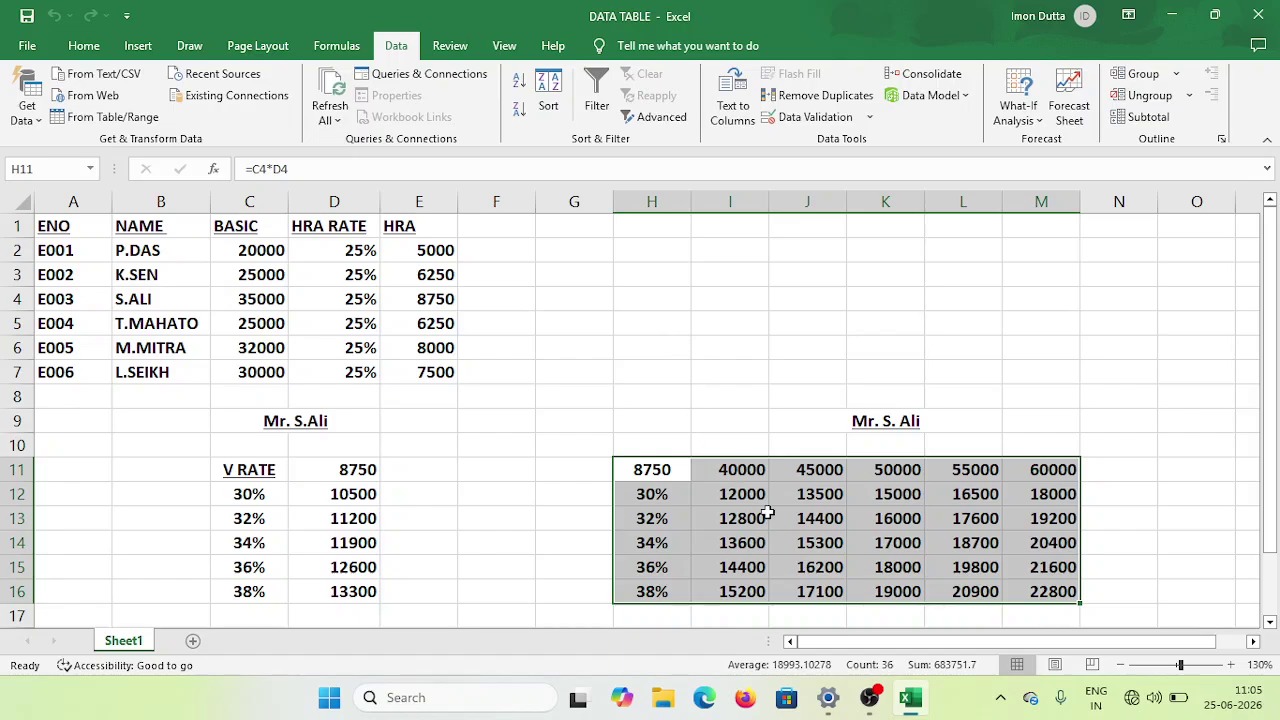
Examine the data table results in I12:M16, checking the 30% row against the basic pay amounts in row 11
{"action": "left_click_drag", "start_coordinate": [748, 494], "coordinate": [1040, 597]}
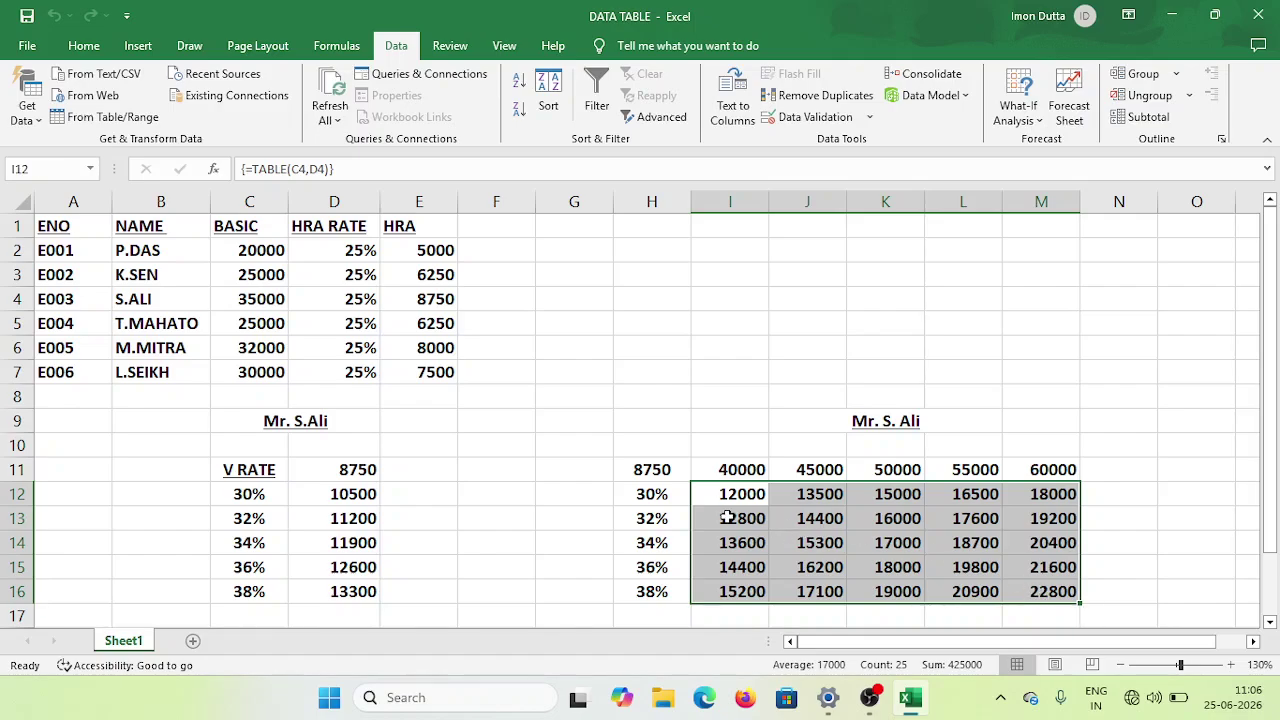
{"action": "left_click", "coordinate": [889, 420]}
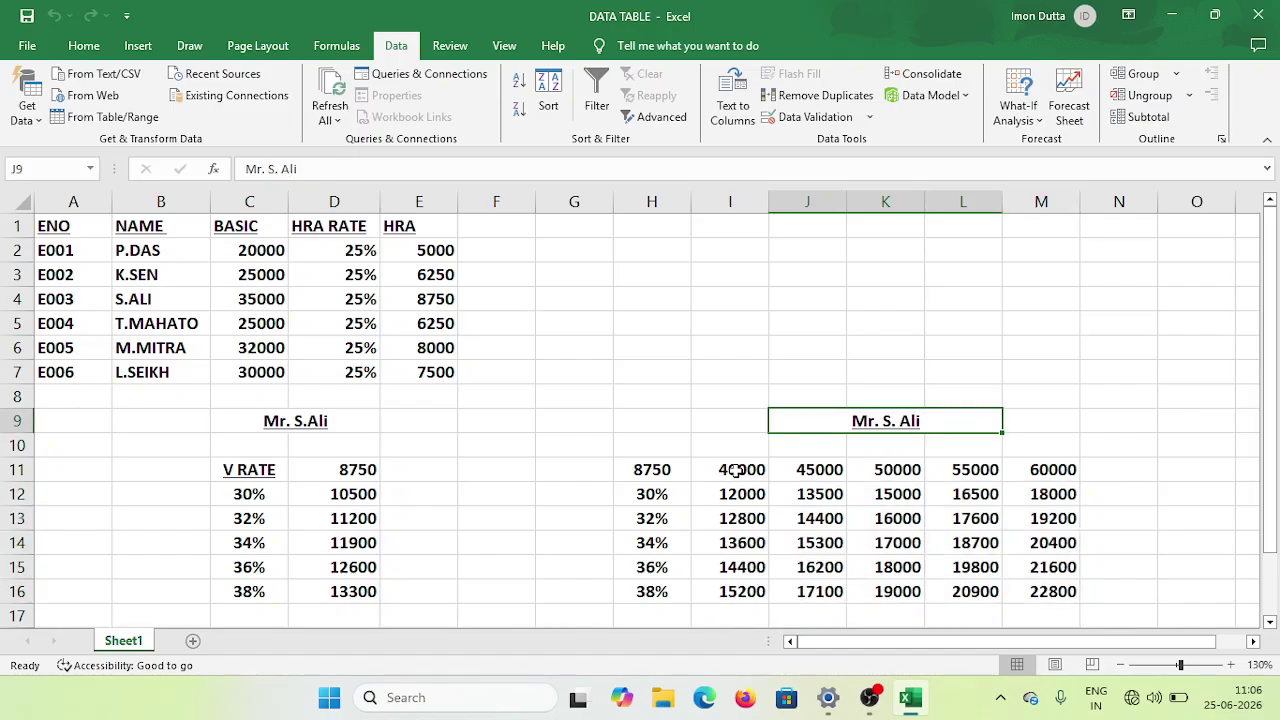
{"action": "left_click", "coordinate": [735, 470]}
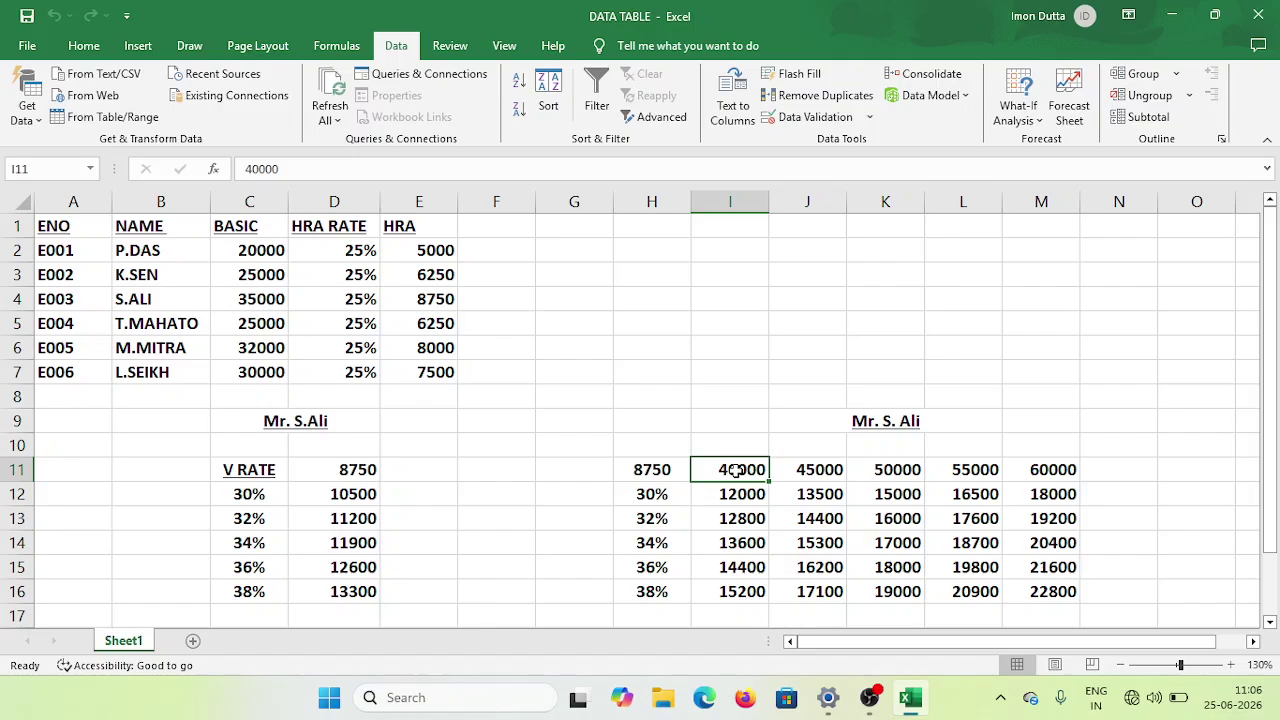
{"action": "left_click", "coordinate": [651, 495]}
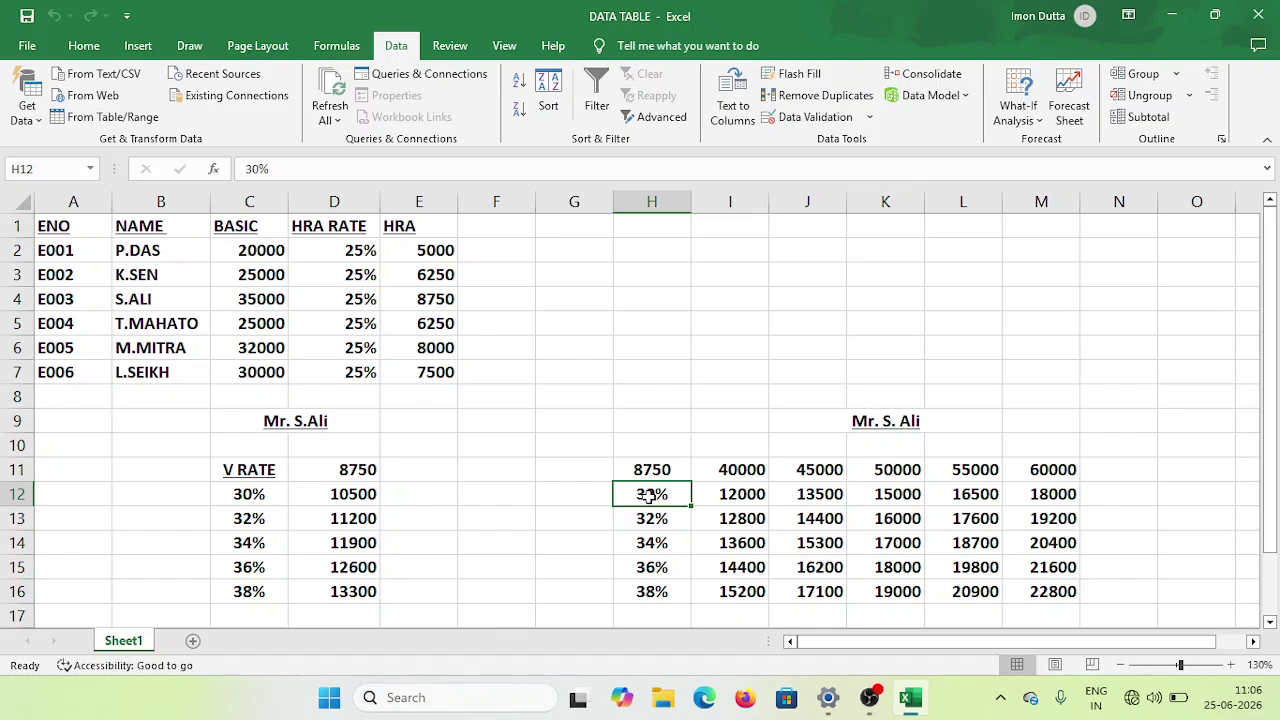
{"action": "left_click", "coordinate": [752, 497]}
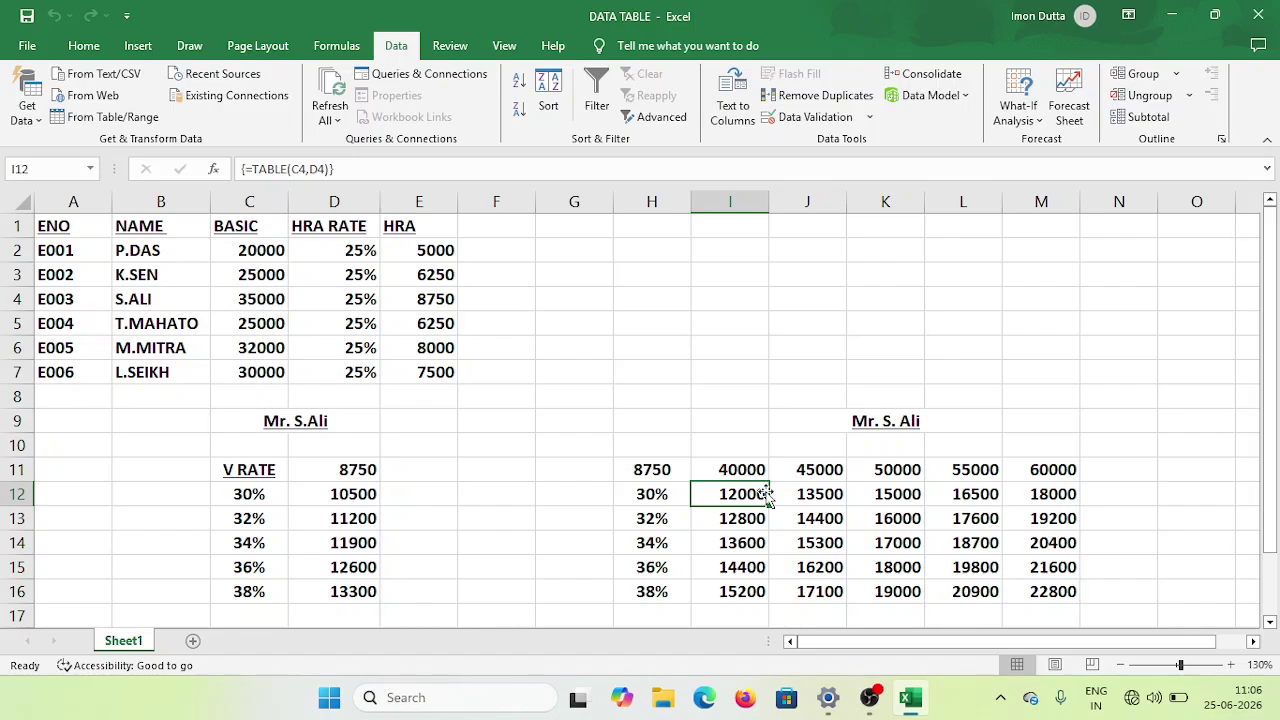
{"action": "left_click", "coordinate": [818, 472]}
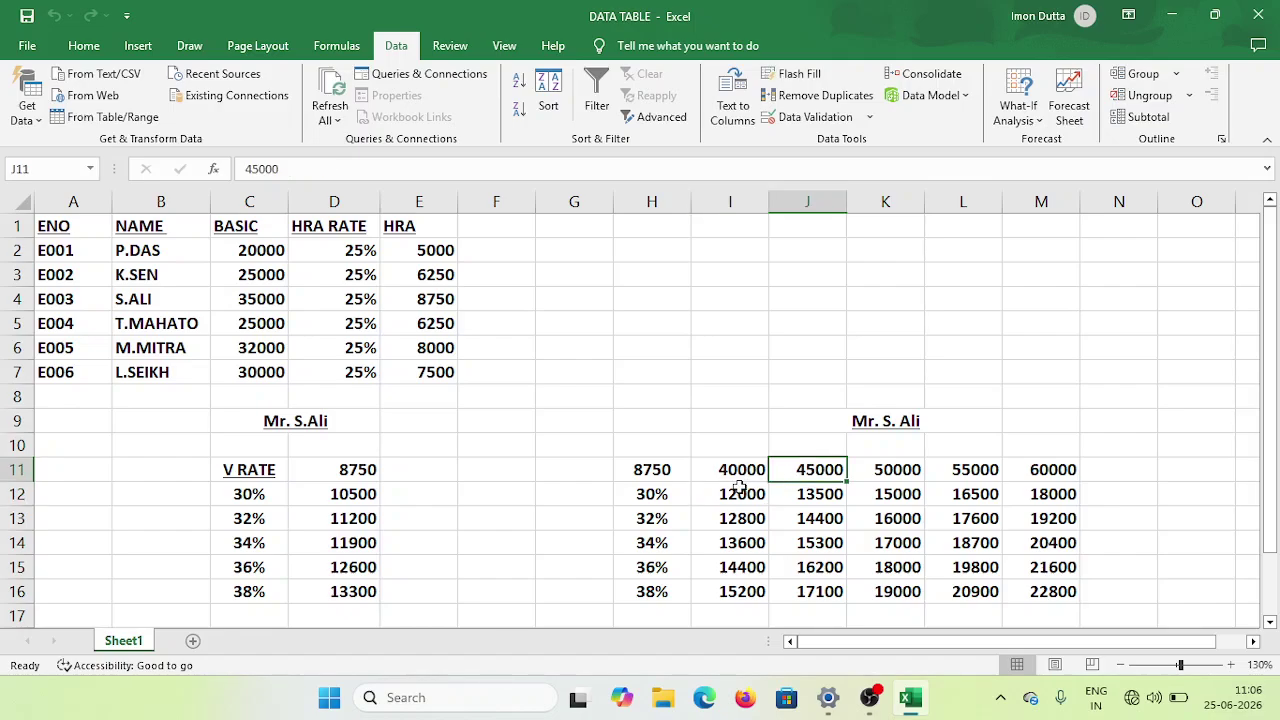
{"action": "left_click", "coordinate": [659, 495]}
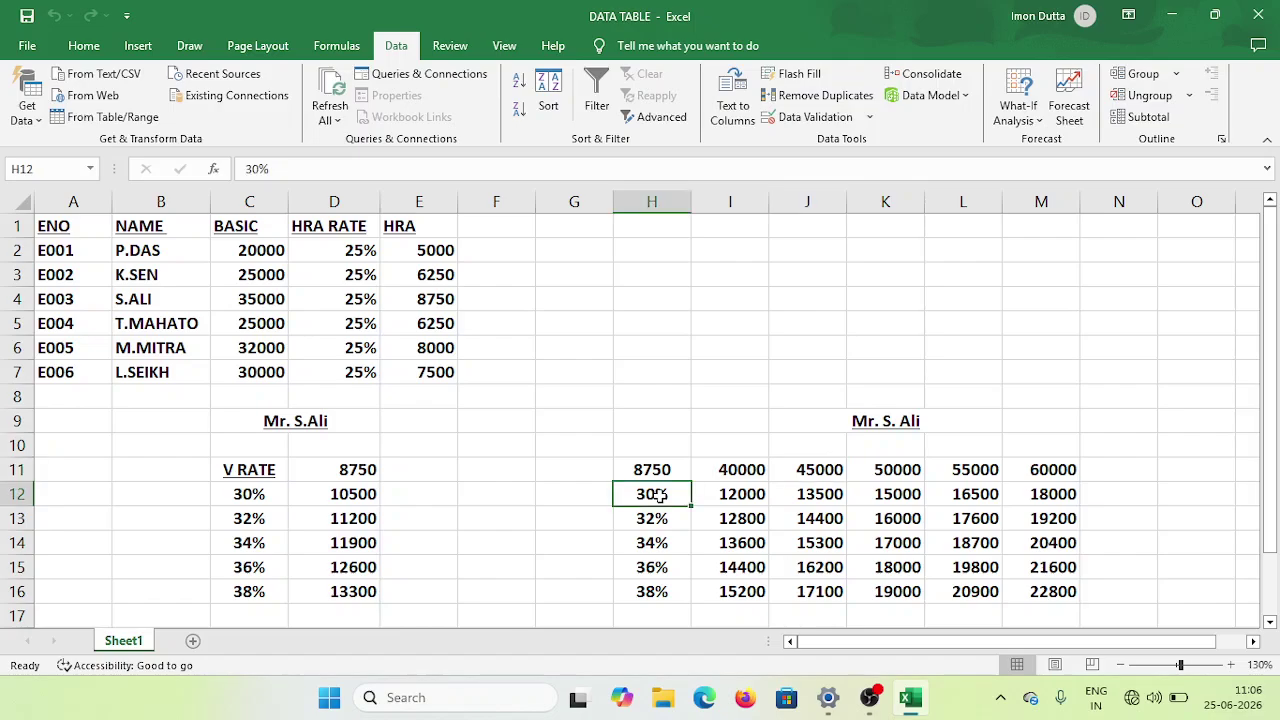
{"action": "left_click", "coordinate": [807, 499]}
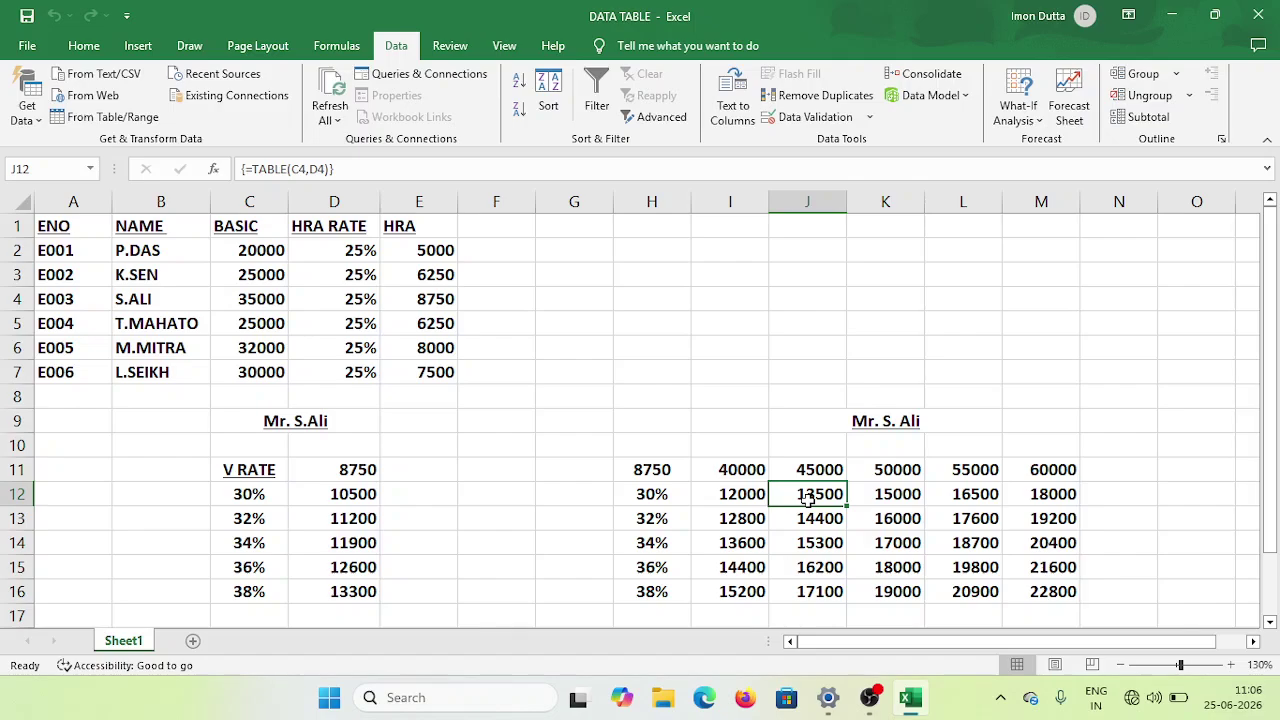
{"action": "left_click_drag", "start_coordinate": [850, 497], "coordinate": [1054, 494]}
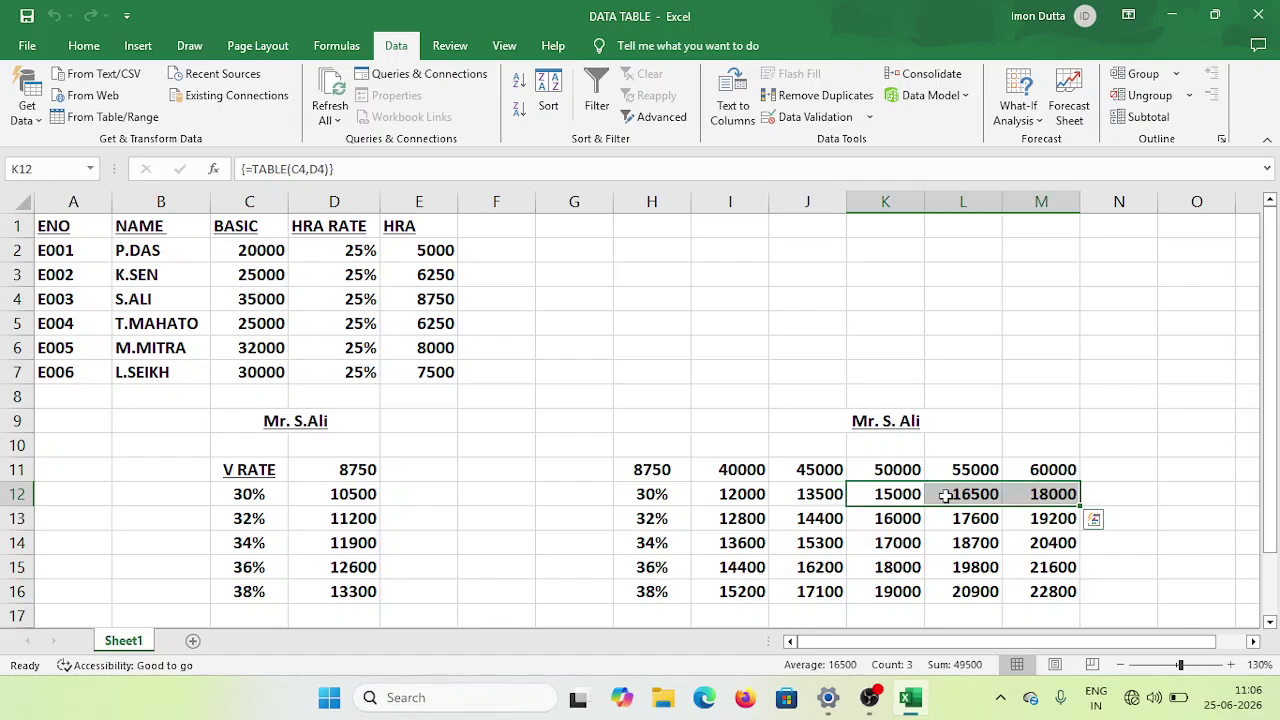
Check the HRA results at the 32% rate for basic pay of 40000 and 45000, and review the results in J12:M16
{"action": "left_click", "coordinate": [741, 470]}
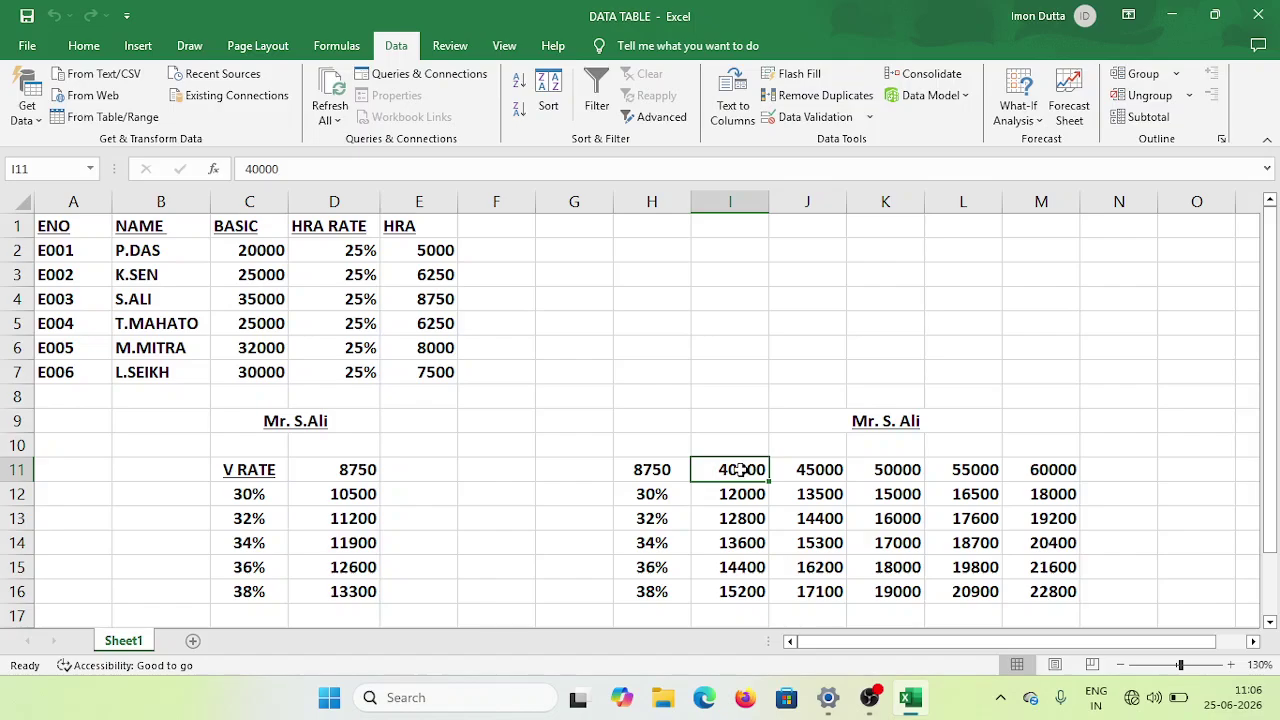
{"action": "left_click", "coordinate": [652, 518]}
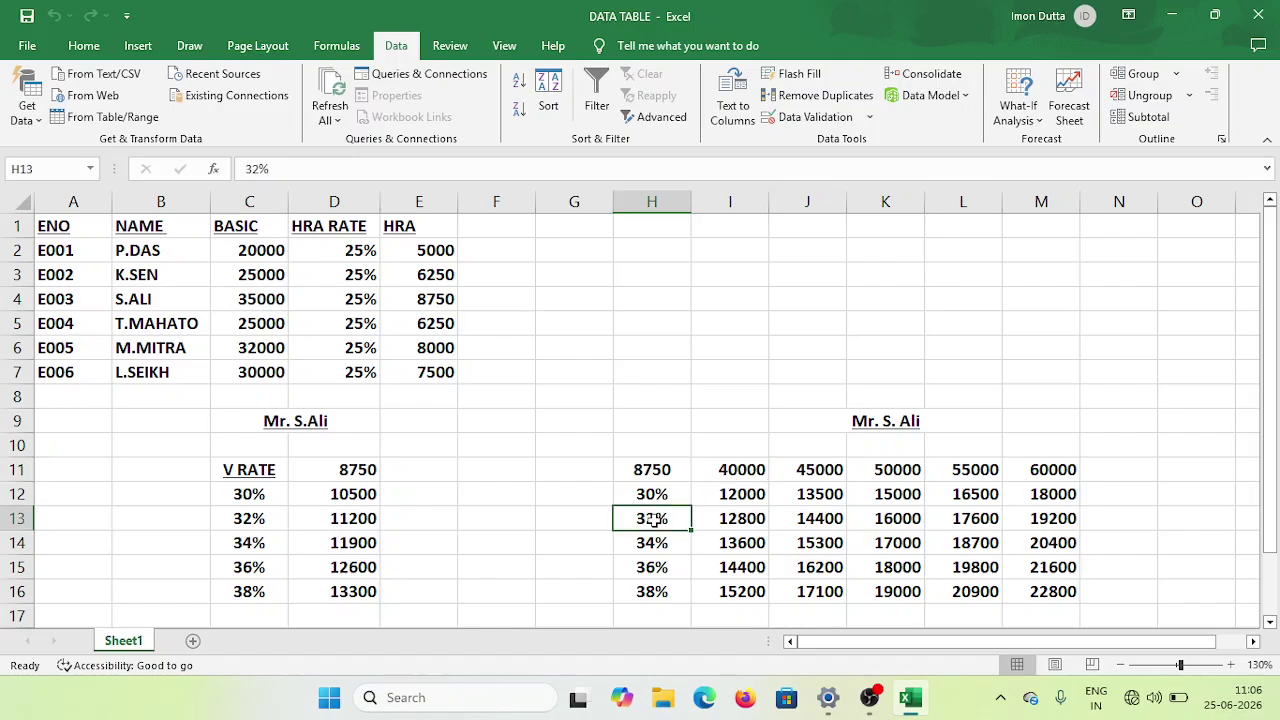
{"action": "left_click", "coordinate": [754, 519]}
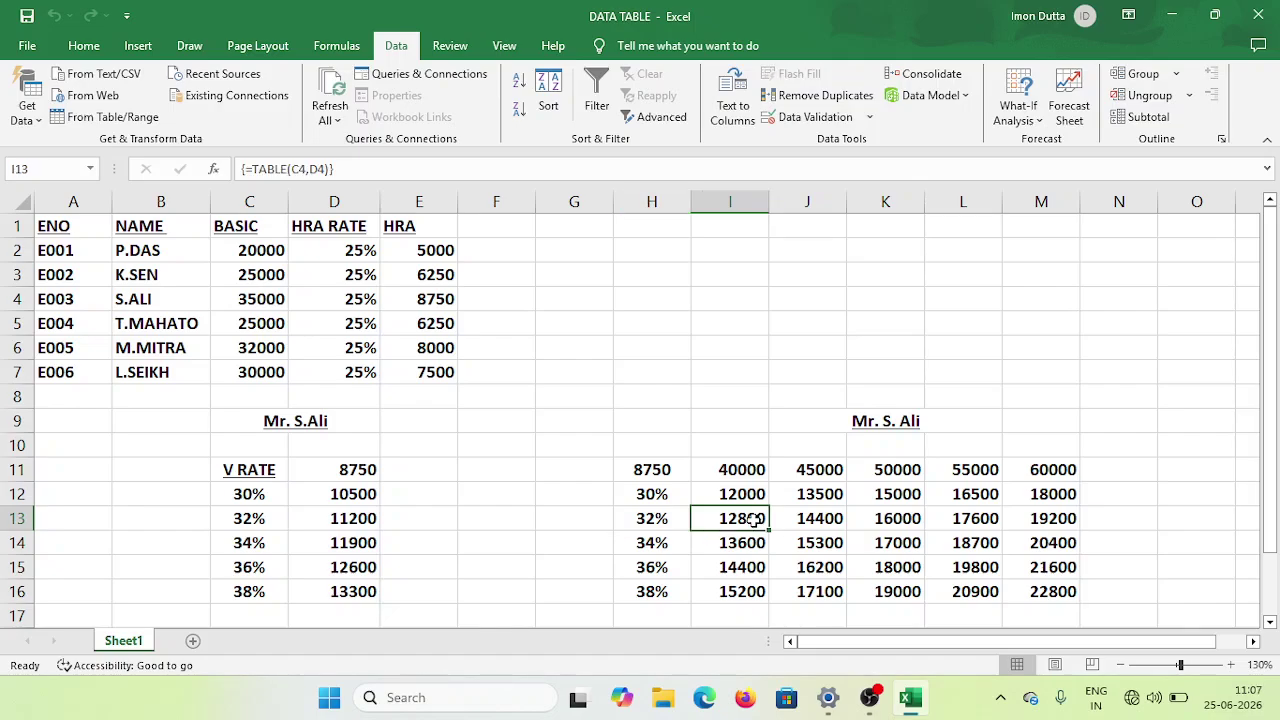
{"action": "left_click", "coordinate": [820, 470]}
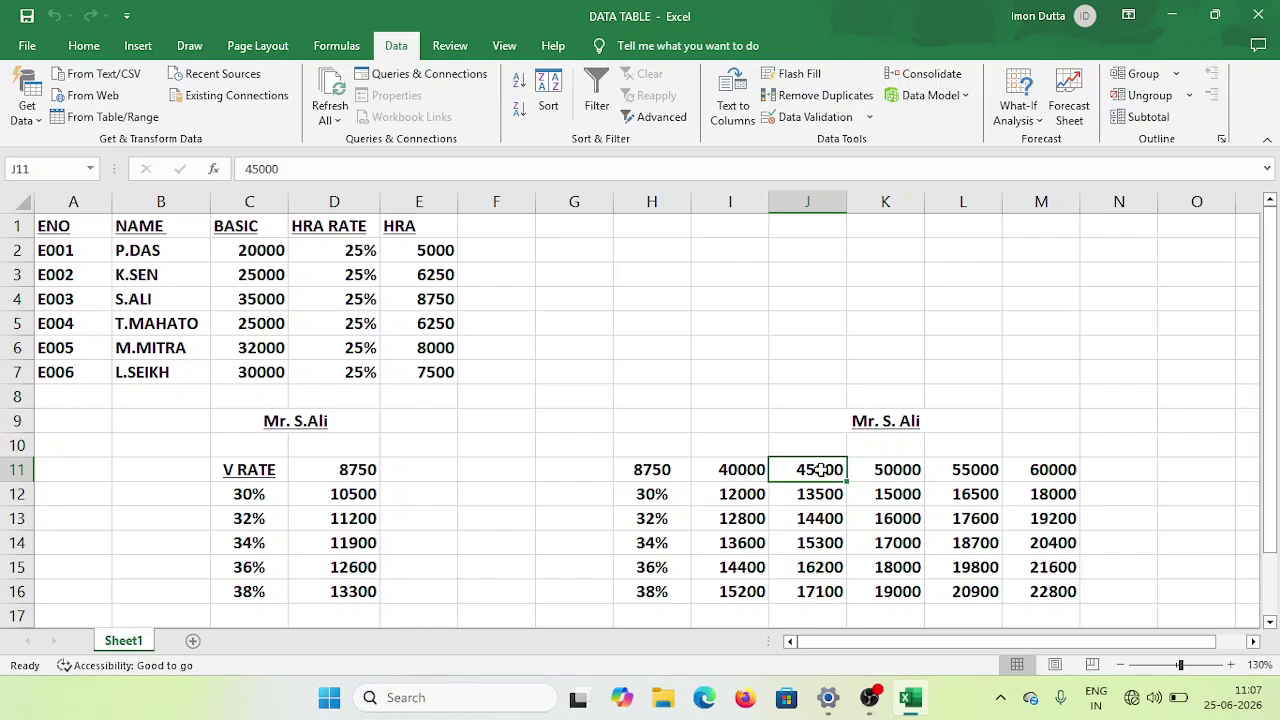
{"action": "left_click", "coordinate": [661, 522]}
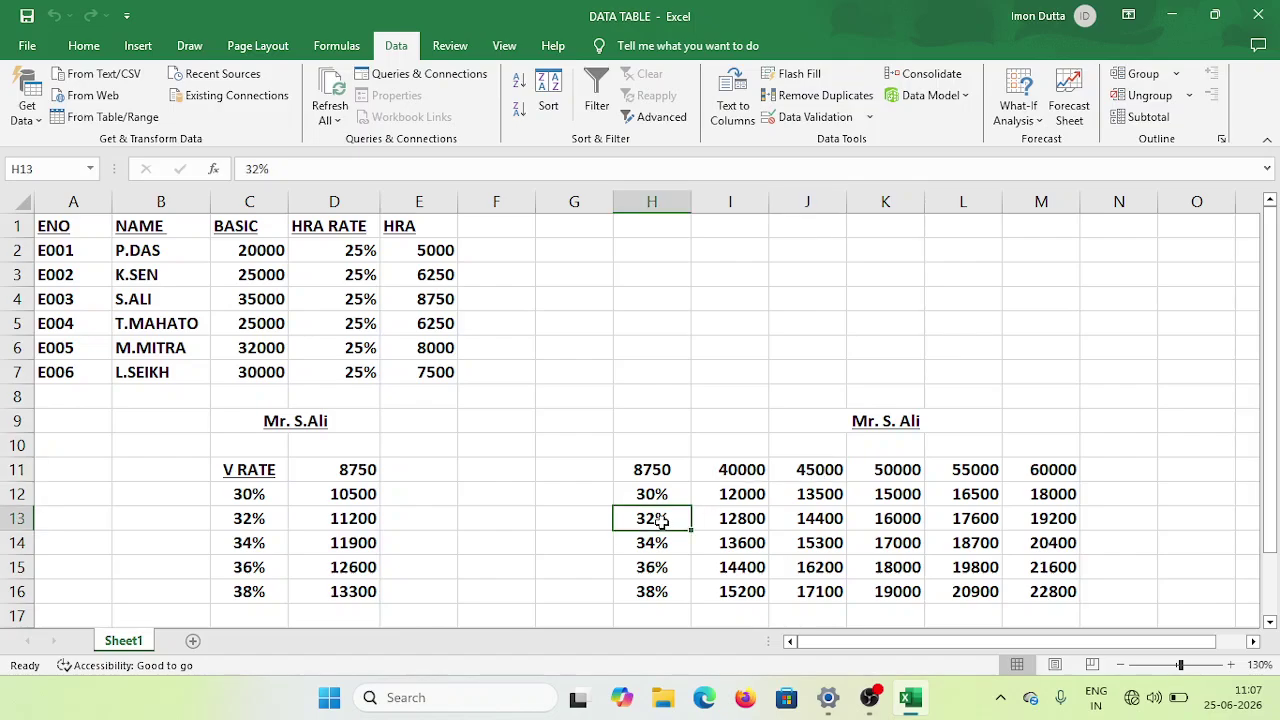
{"action": "left_click", "coordinate": [818, 522]}
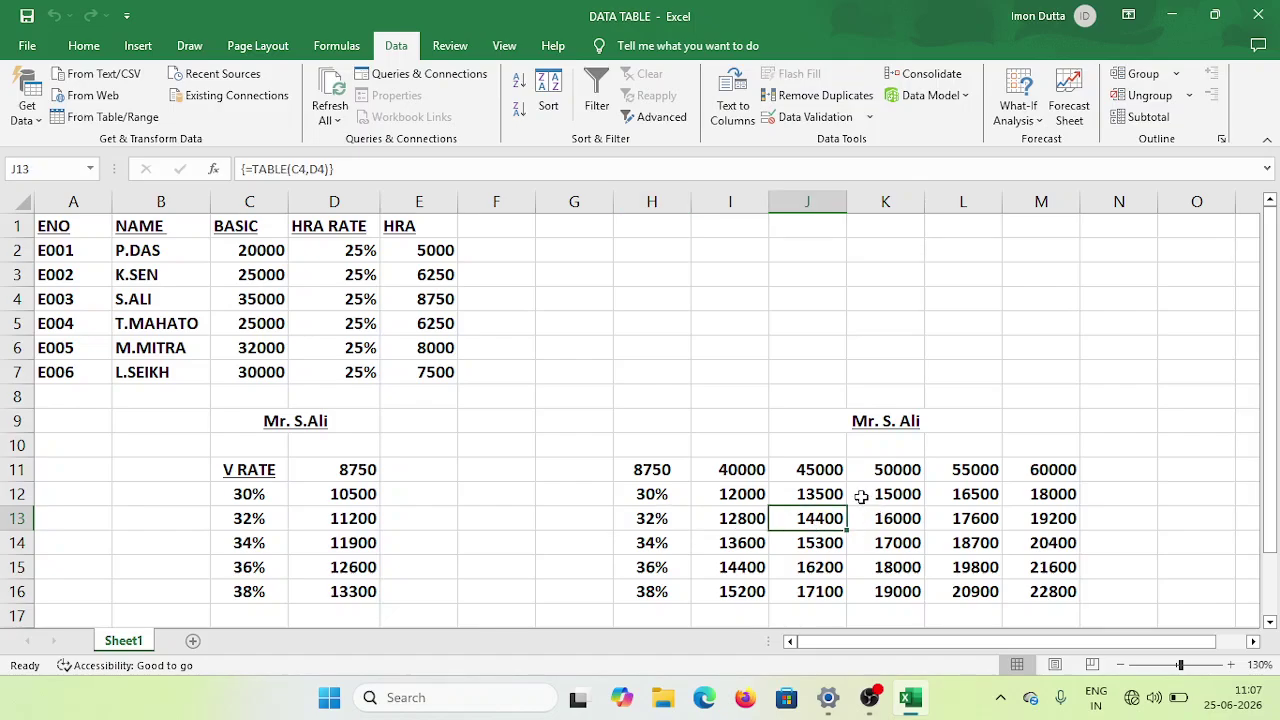
{"action": "left_click_drag", "start_coordinate": [828, 494], "coordinate": [1071, 589]}
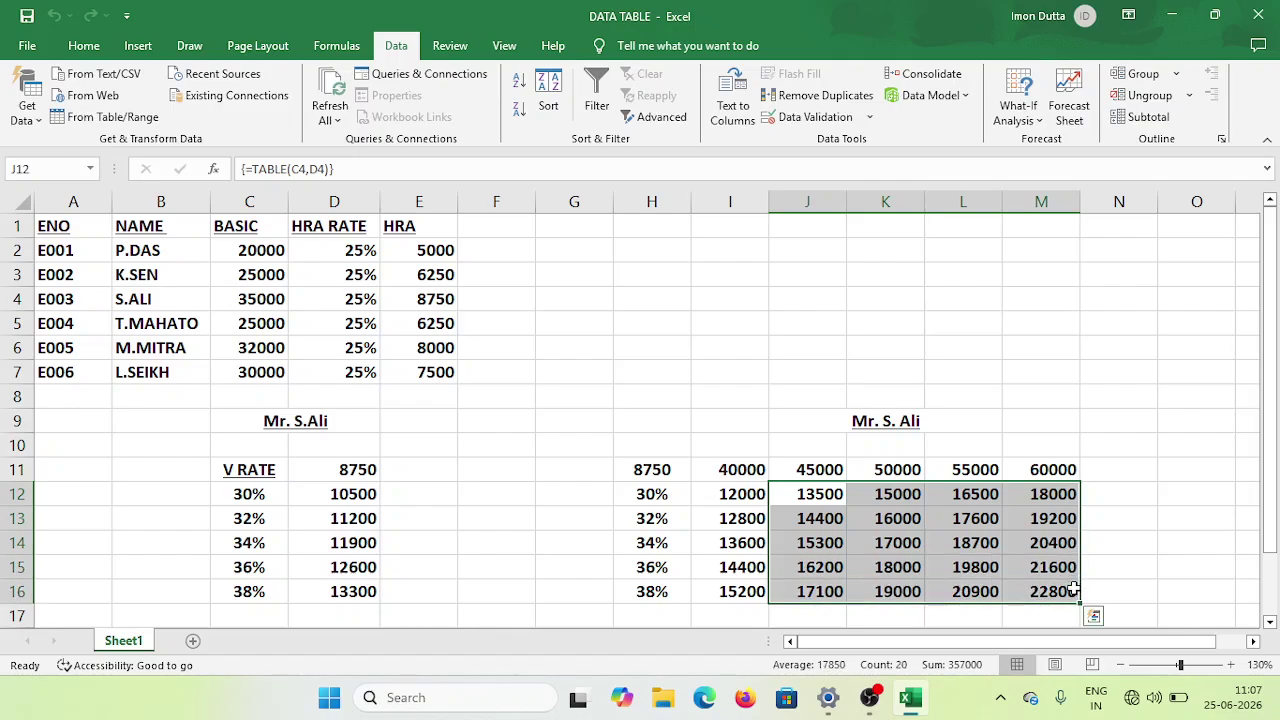
Review the original basic pay input in C4, and close the DATA TABLE workbook
{"action": "left_click", "coordinate": [1128, 526]}
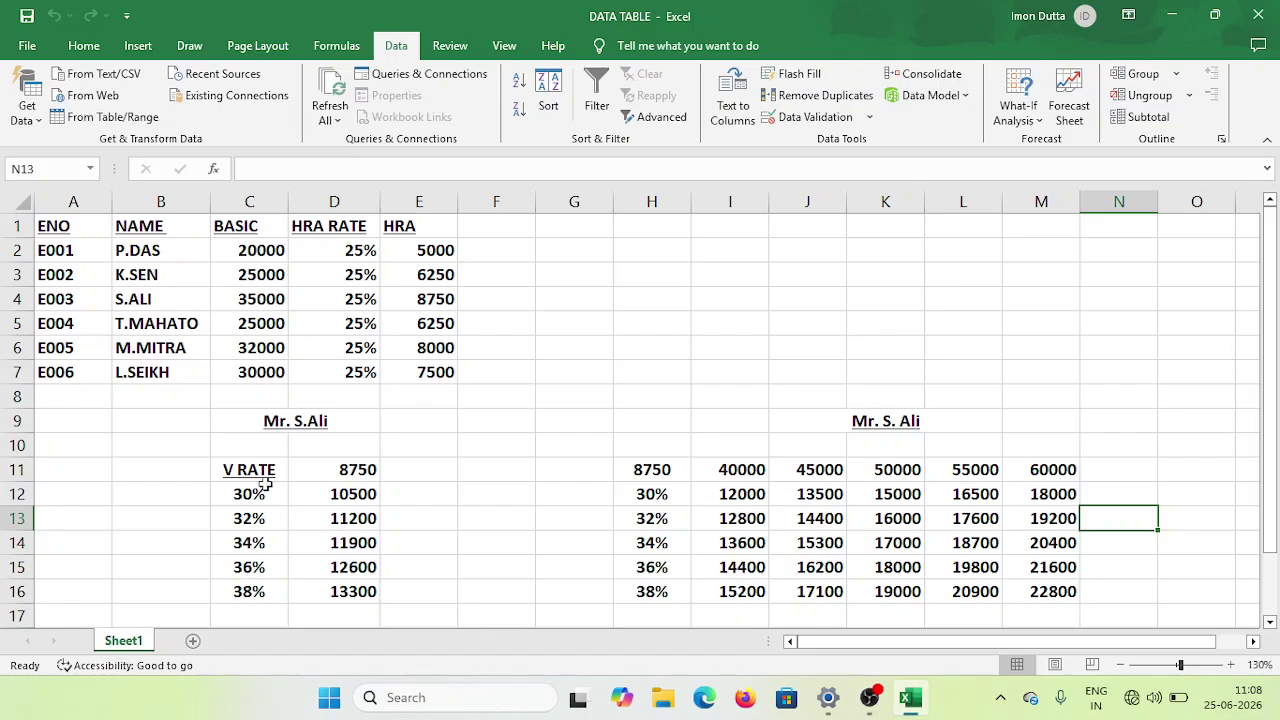
{"action": "left_click", "coordinate": [275, 299]}
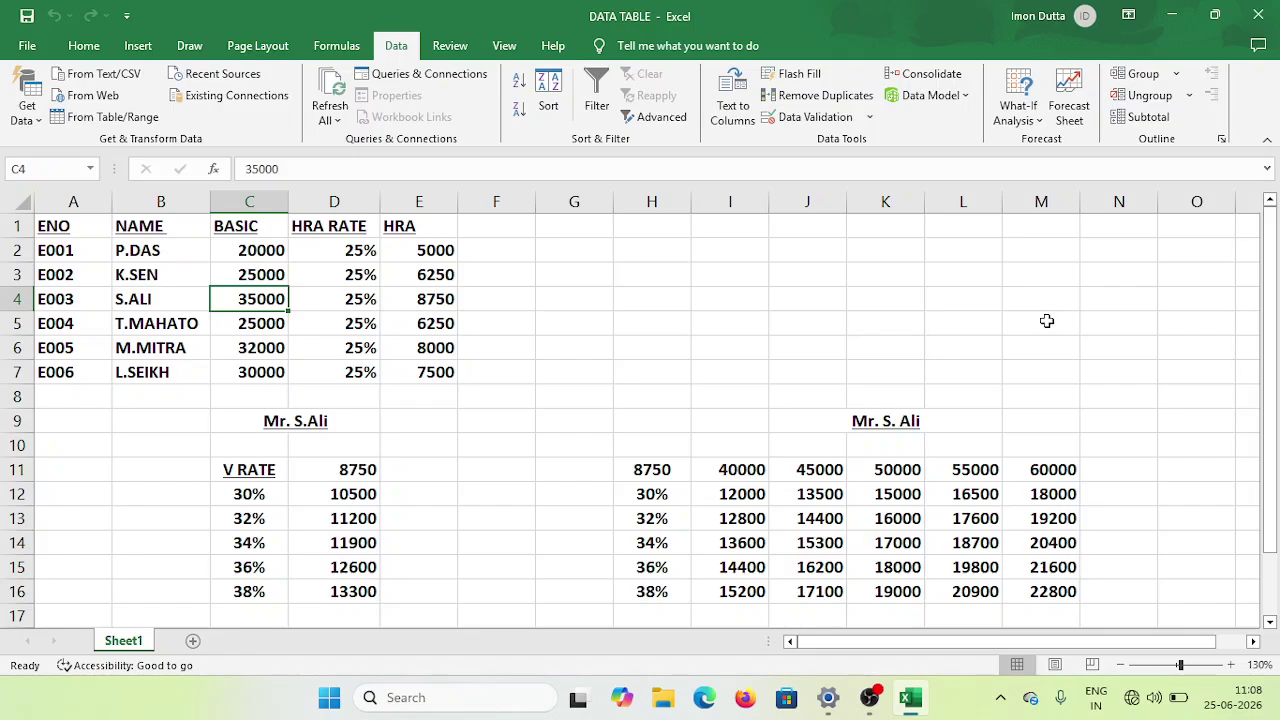
{"action": "left_click", "coordinate": [1256, 14]}
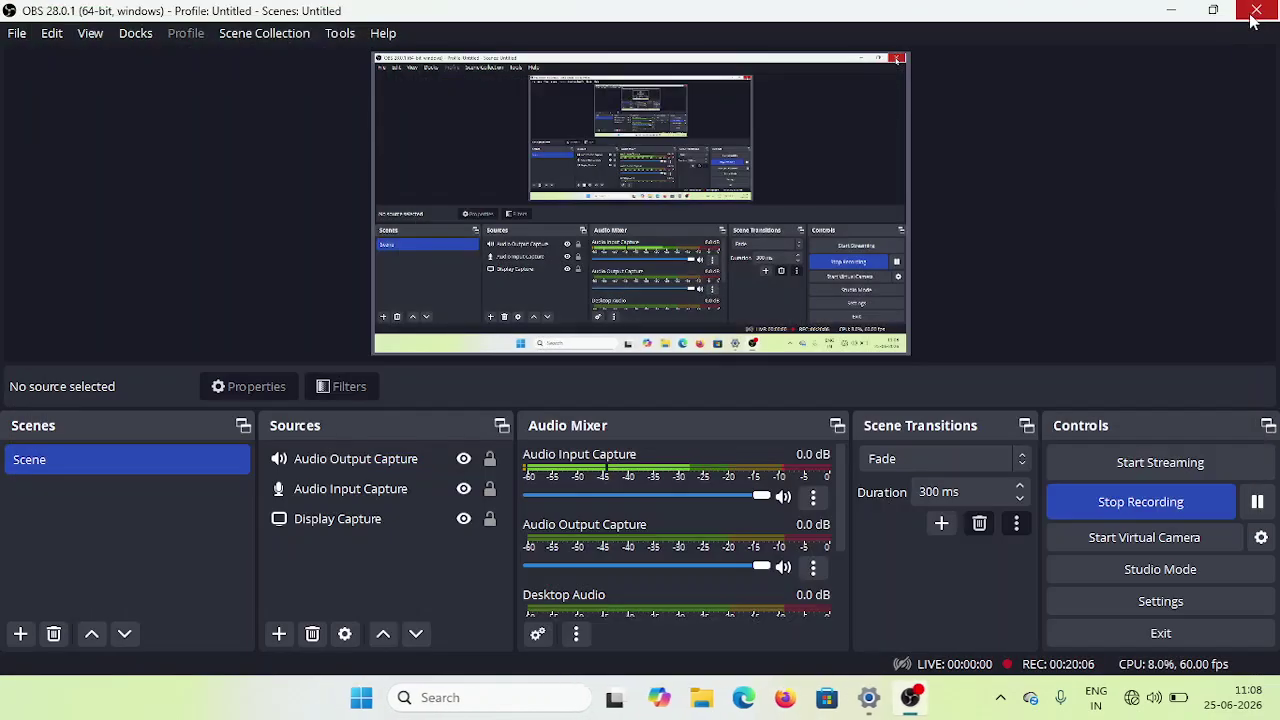